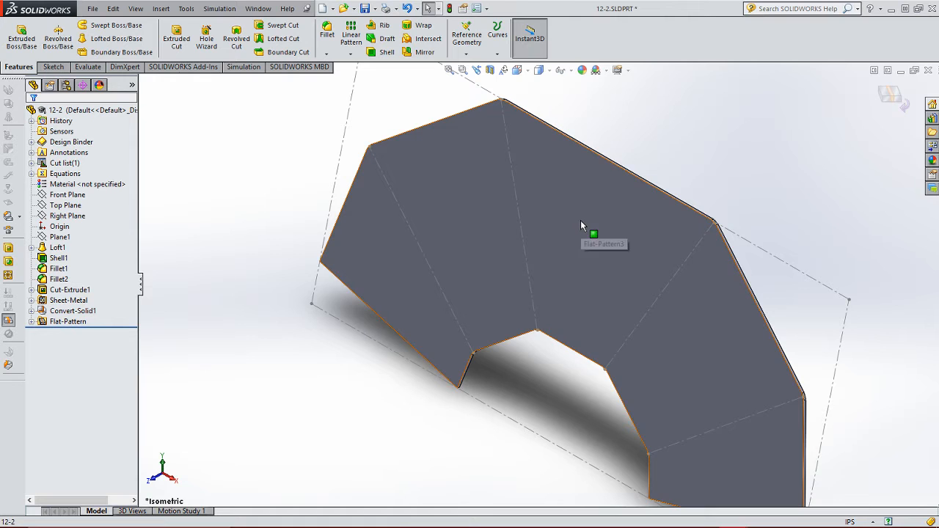
# - View the flattened sheet-metal pattern normal to its large face
pyautogui.click(580, 221)
pyautogui.rightClick(581, 220)
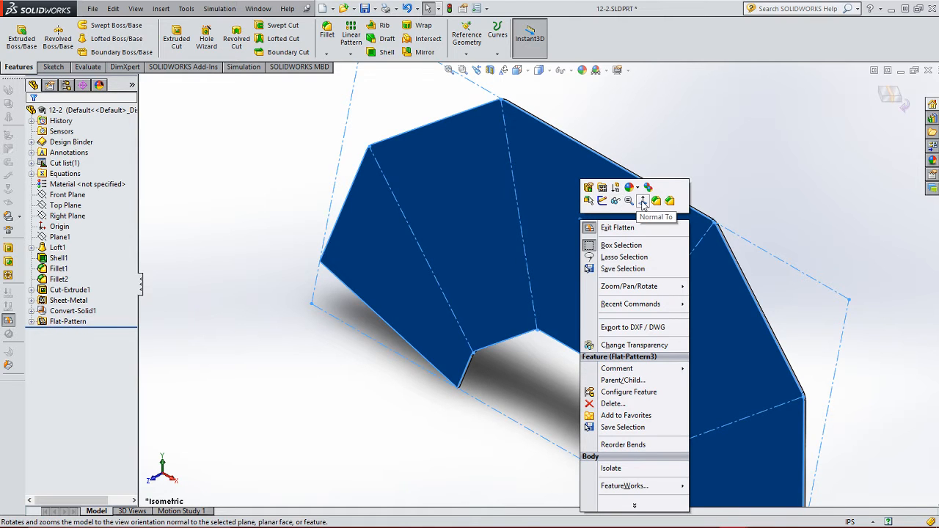
pyautogui.click(629, 203)
pyautogui.click(549, 445)
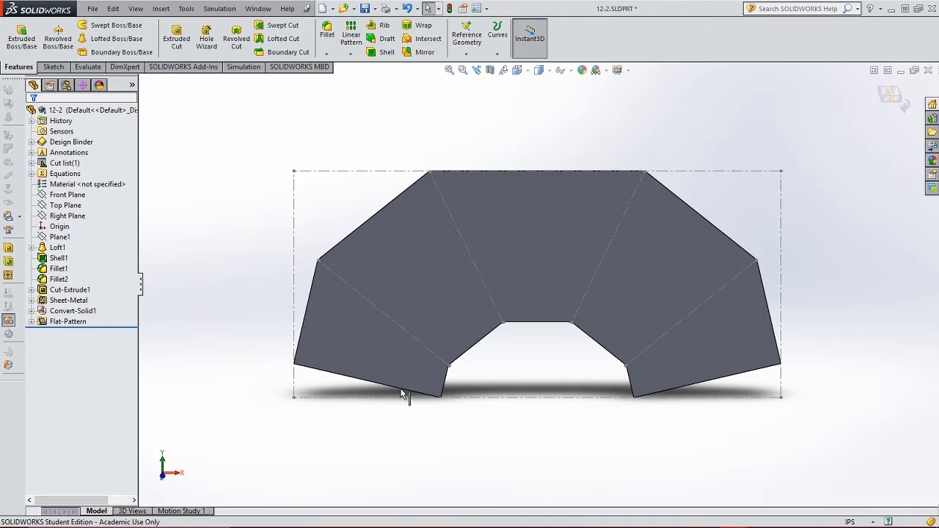
# - Fold the flattened sheet-metal part back up and save it in isometric view
pyautogui.click(9, 323)
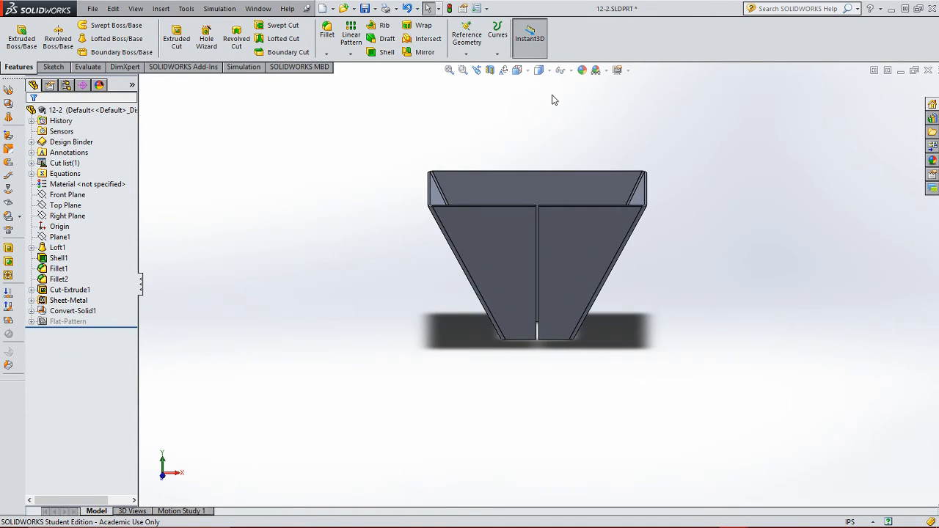
pyautogui.hotkey('ctrl', '7')
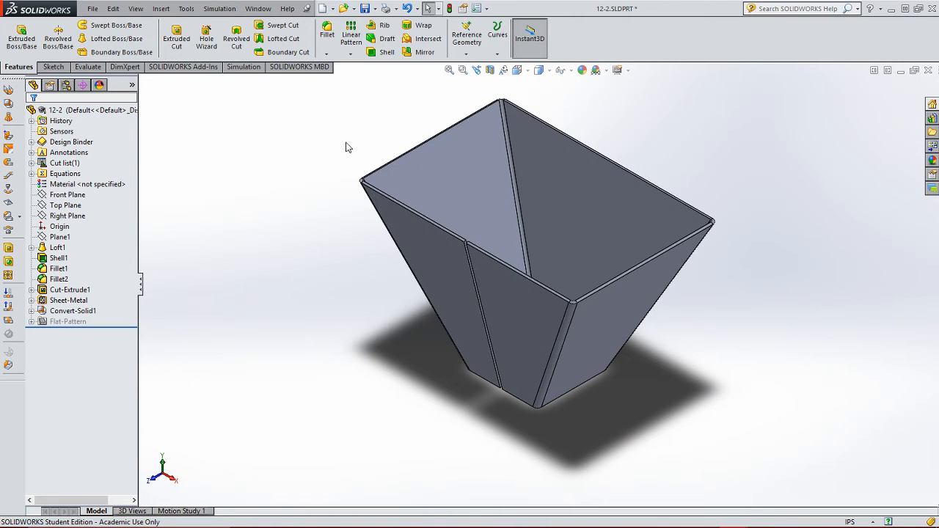
pyautogui.click(365, 8)
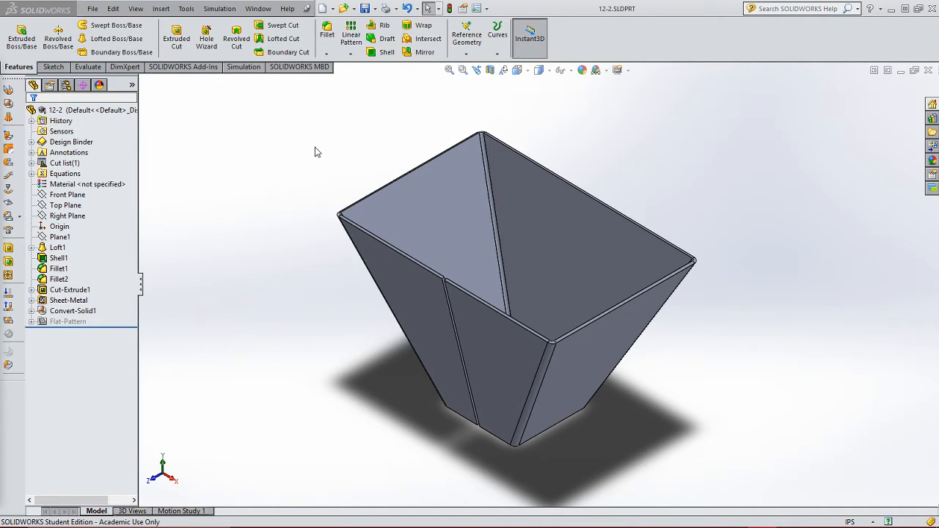
# - Switch to the open 12-2 drawing and start a model view of the 12-2 part
pyautogui.click(257, 8)
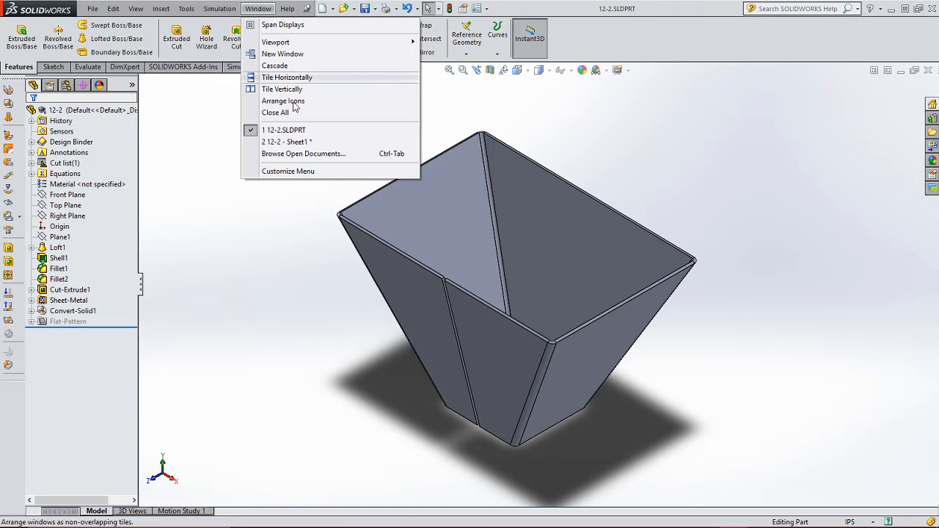
pyautogui.click(293, 143)
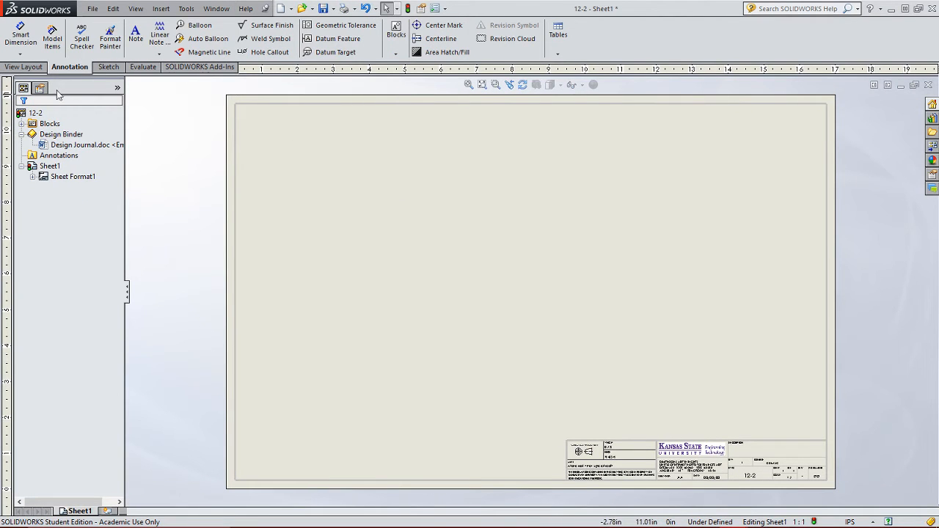
pyautogui.click(30, 67)
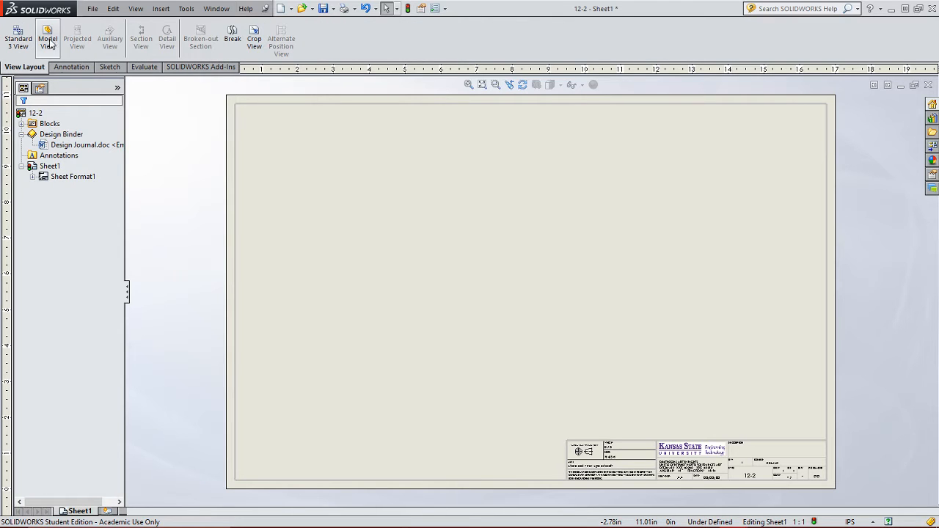
pyautogui.click(47, 43)
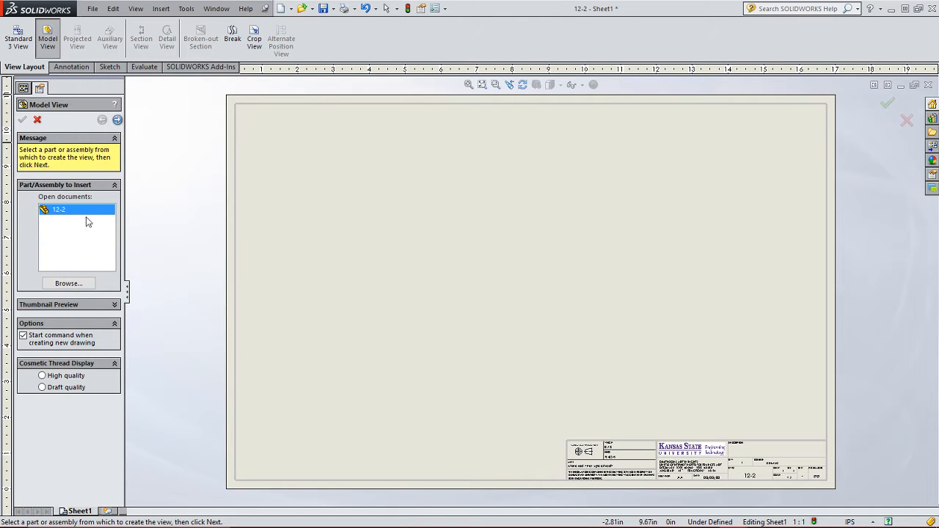
pyautogui.click(117, 120)
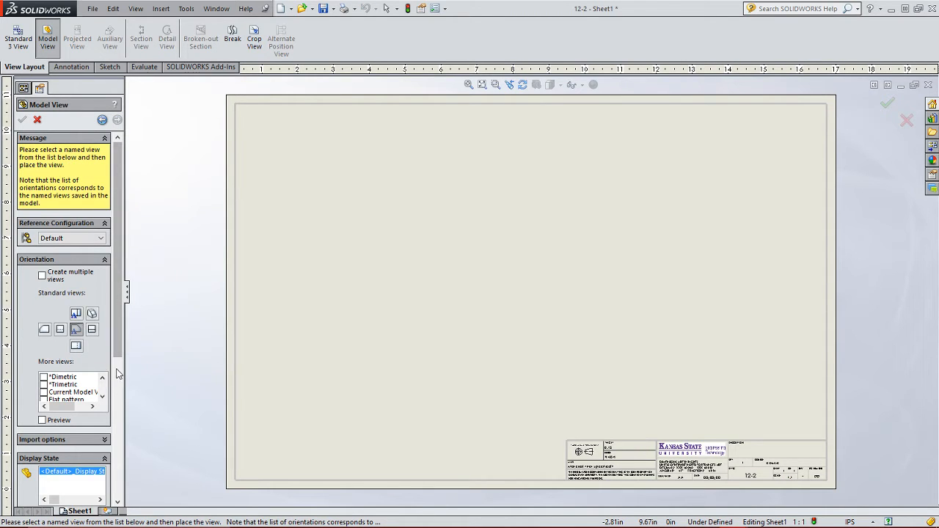
# - Place the part's flat pattern view, rotated 90 degrees, in the middle of the sheet
pyautogui.moveTo(117, 340); pyautogui.dragTo(127, 382)
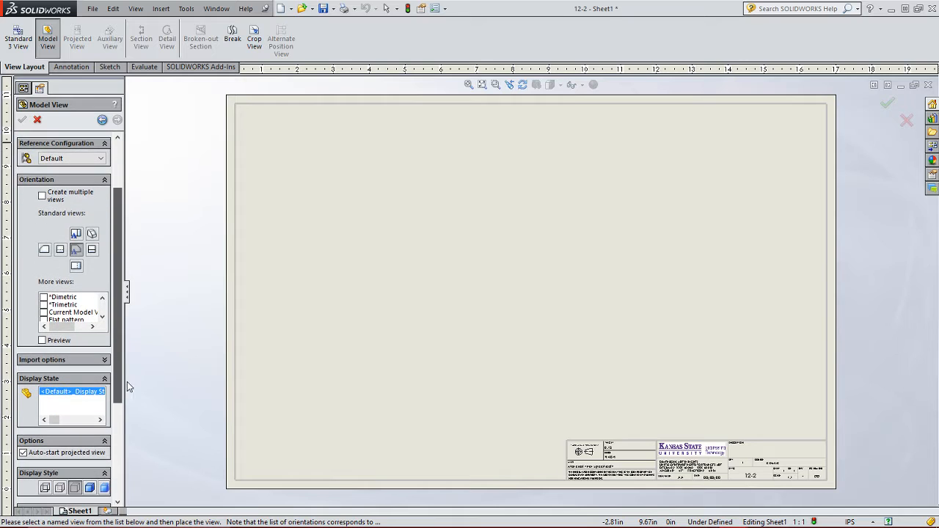
pyautogui.click(102, 319)
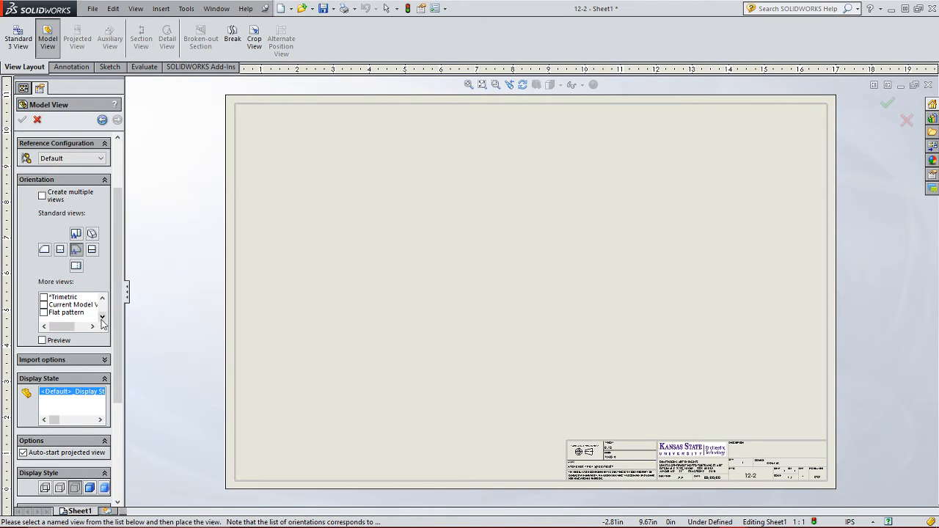
pyautogui.click(46, 314)
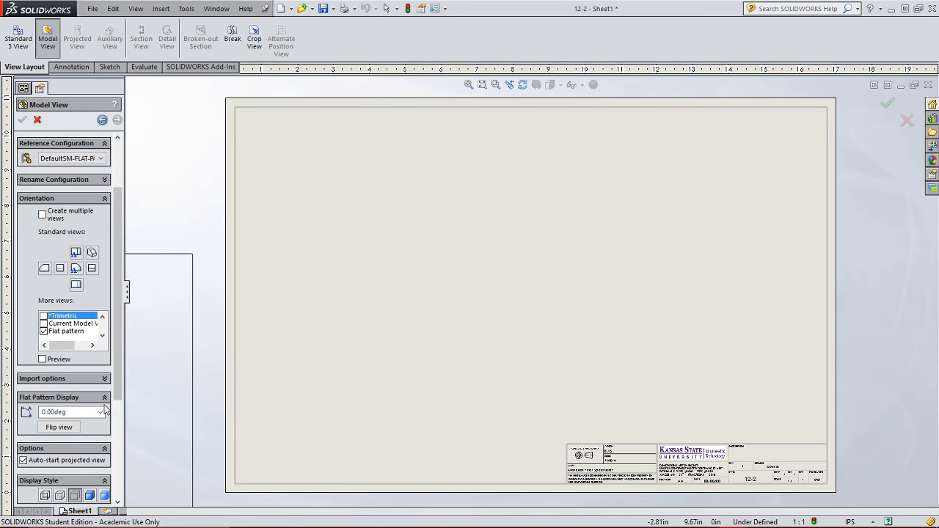
pyautogui.write('90')
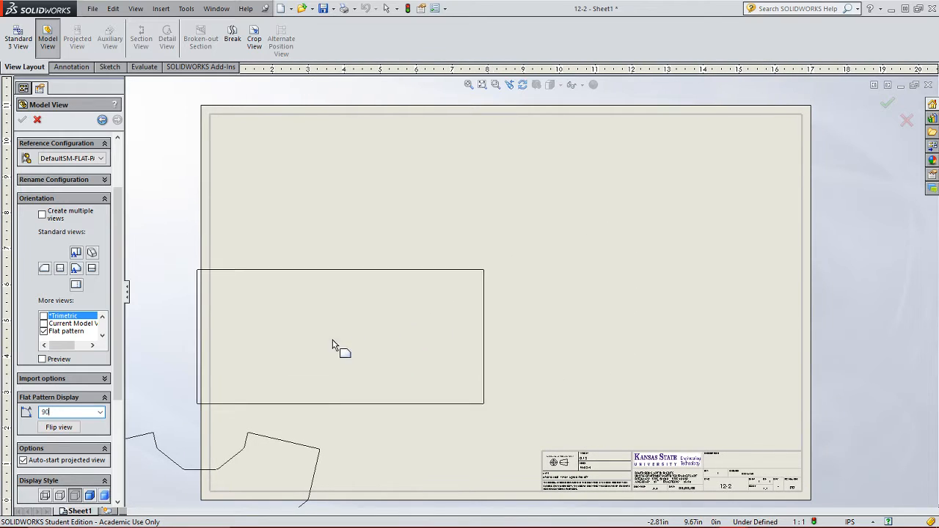
pyautogui.scroll(-4, 117, 363)
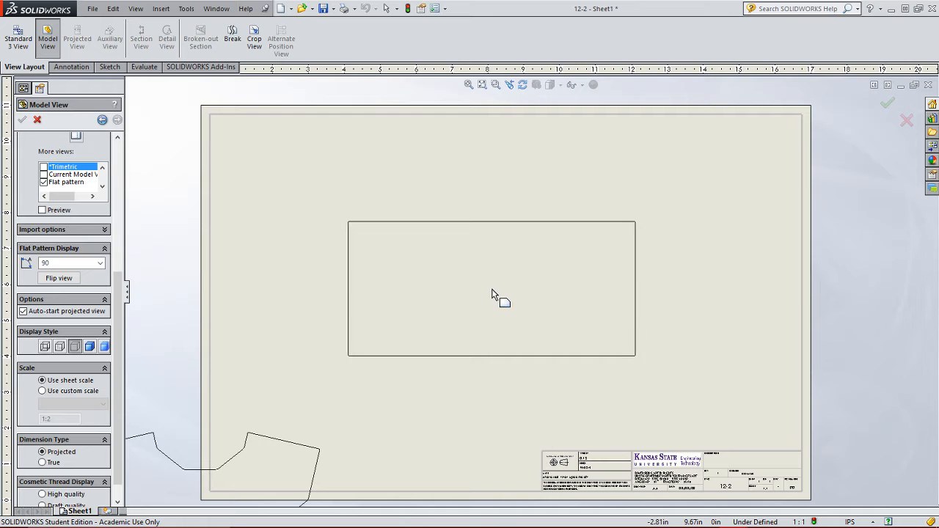
pyautogui.click(492, 293)
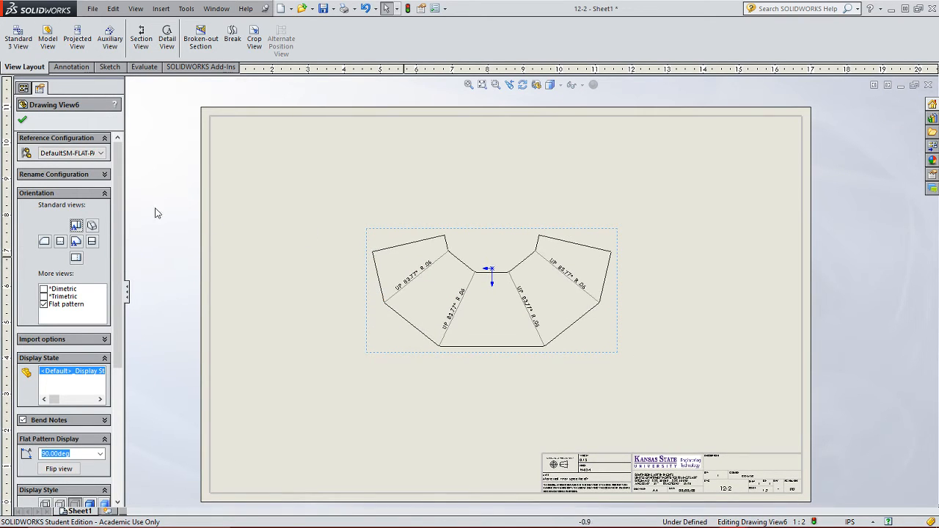
pyautogui.click(22, 122)
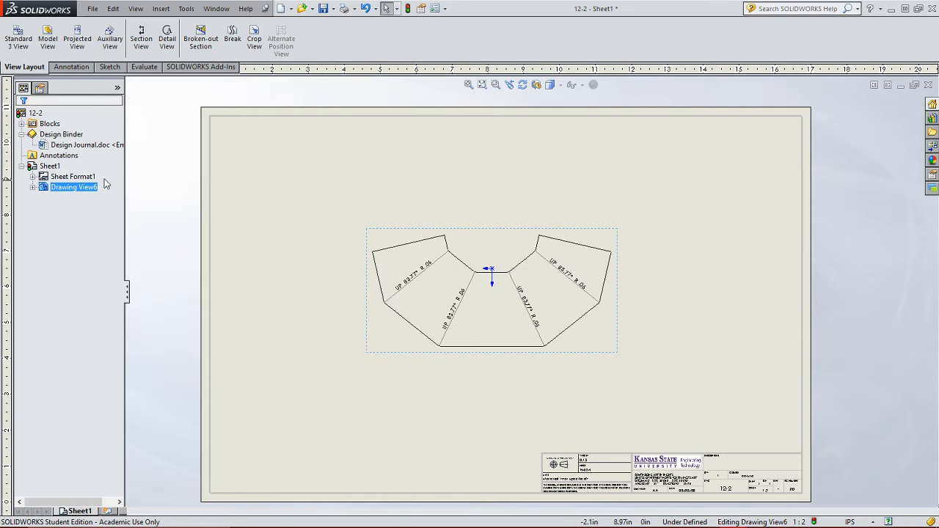
# - Set the sheet scale to 1:1 and shift the flat pattern view slightly right to centre it on the sheet
pyautogui.keyDown('ctrl'); pyautogui.click(44, 177); pyautogui.keyUp('ctrl')
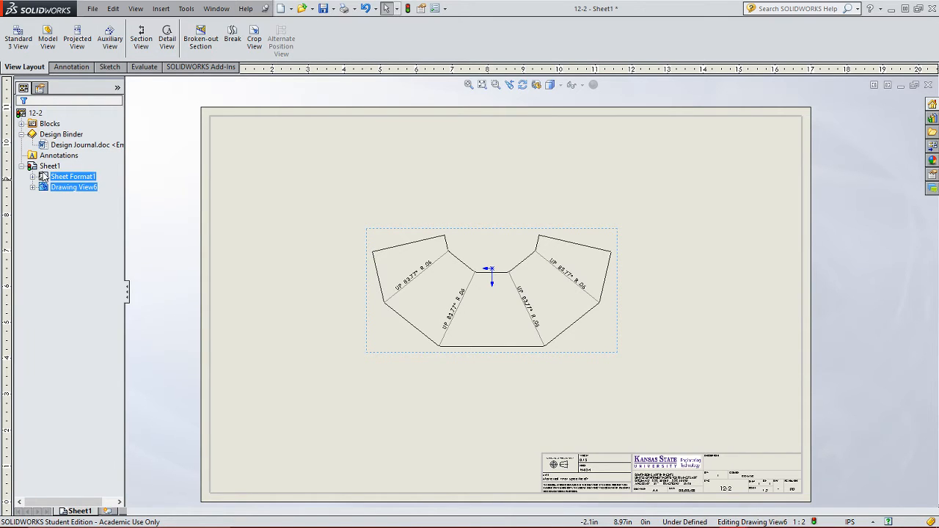
pyautogui.rightClick(44, 179)
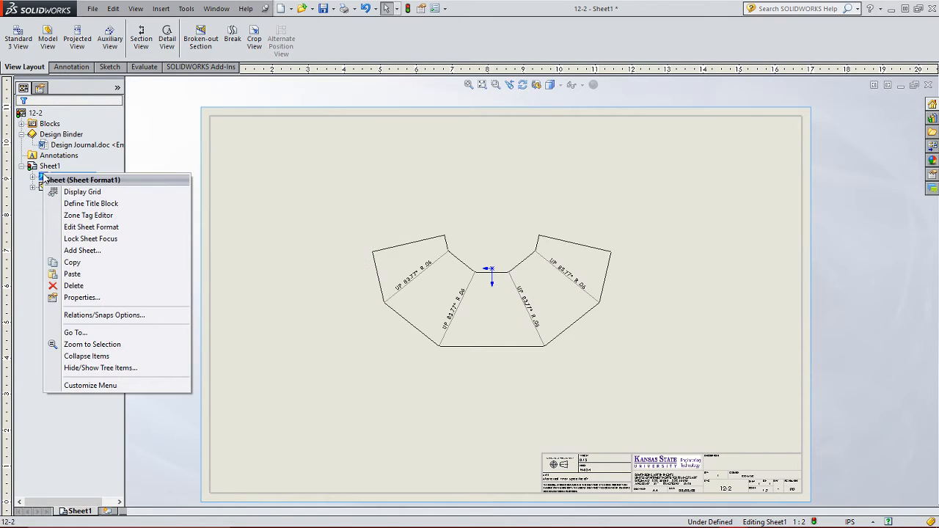
pyautogui.click(84, 297)
pyautogui.doubleClick(401, 187)
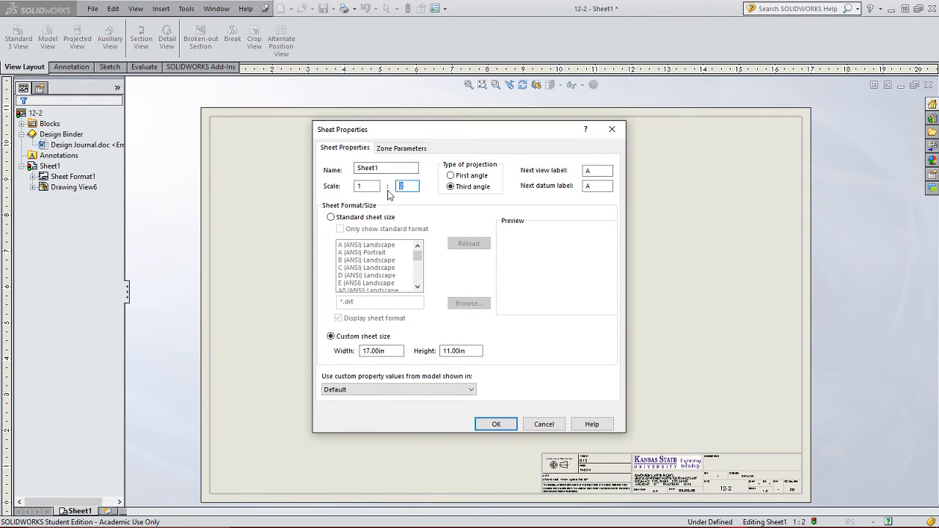
pyautogui.write('1')
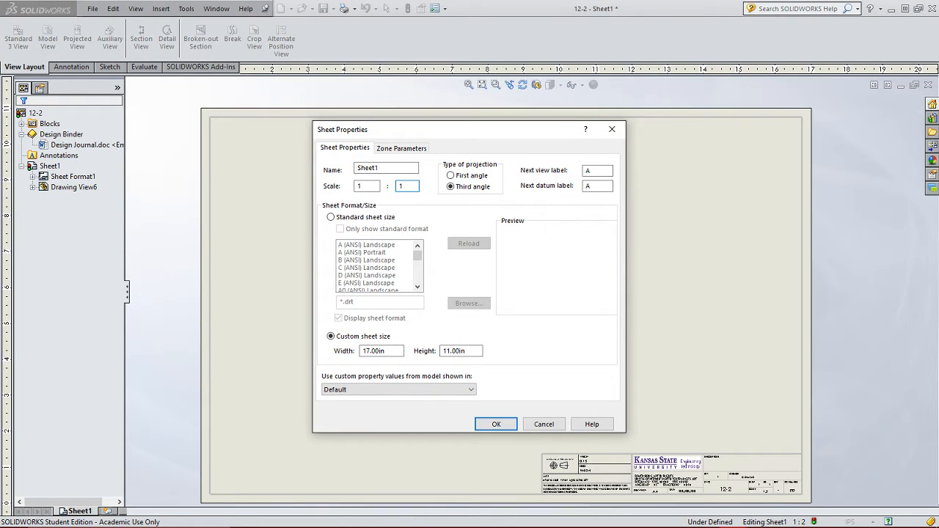
pyautogui.click(497, 425)
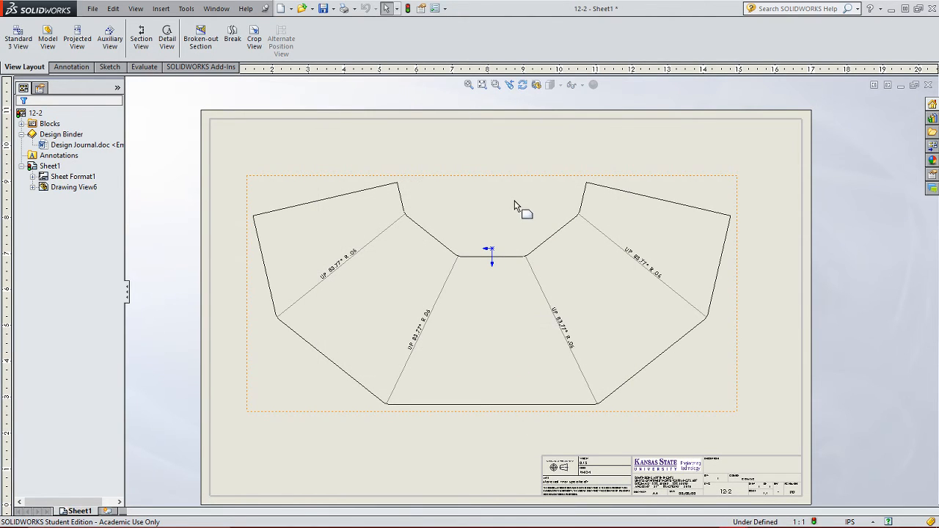
pyautogui.moveTo(509, 179)
pyautogui.mouseDown()
pyautogui.moveTo(543, 184)
pyautogui.moveTo(524, 181)
pyautogui.mouseUp()
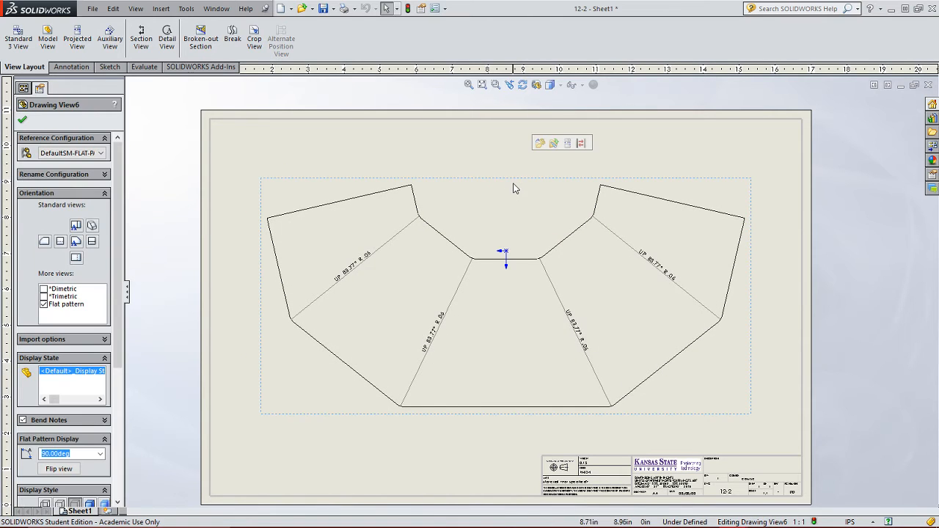
pyautogui.click(179, 117)
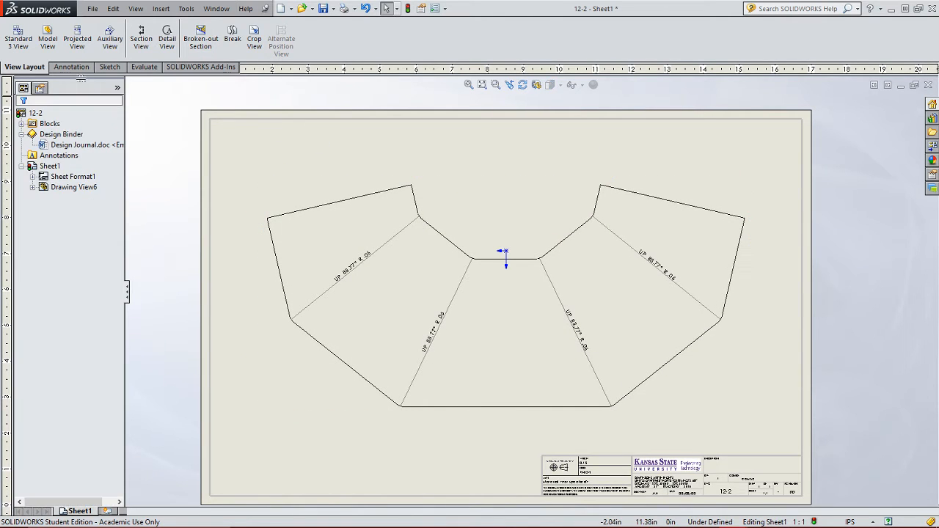
# - Dimension the flat pattern's overall width between its outermost left and right corners, placing the dimension above the view
pyautogui.click(70, 67)
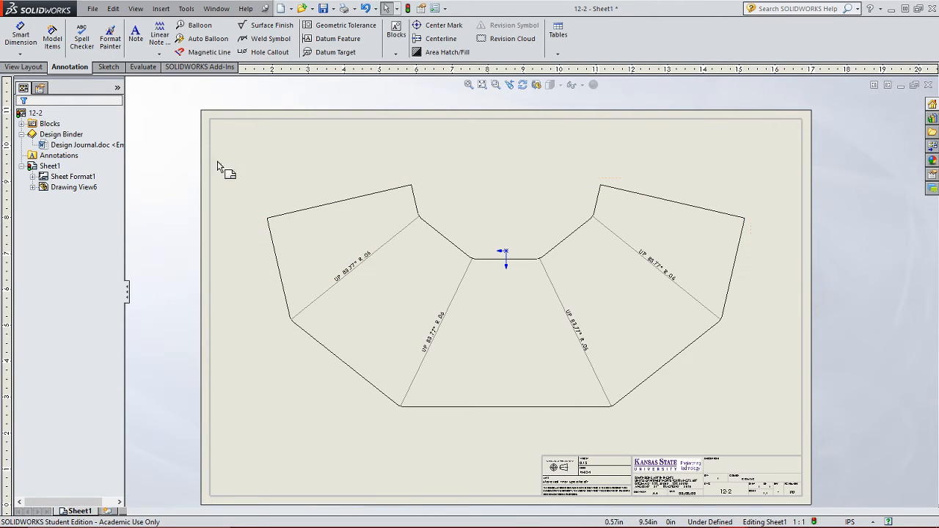
pyautogui.click(20, 35)
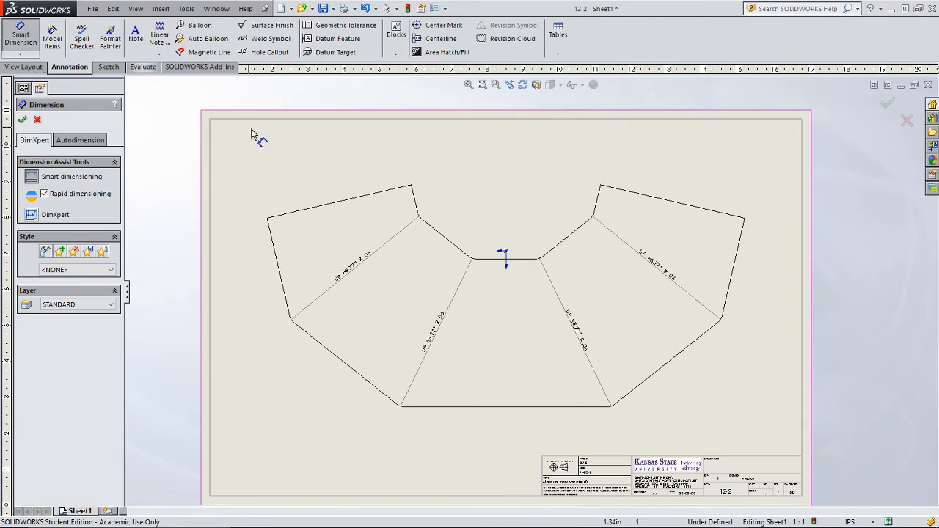
pyautogui.scroll(-3, 382, 202)
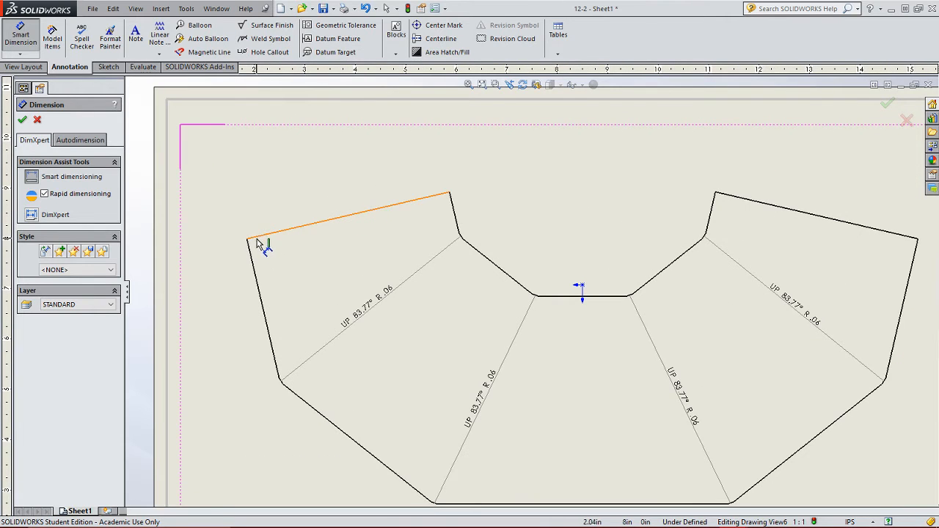
pyautogui.scroll(-3, 255, 246)
pyautogui.click(311, 253)
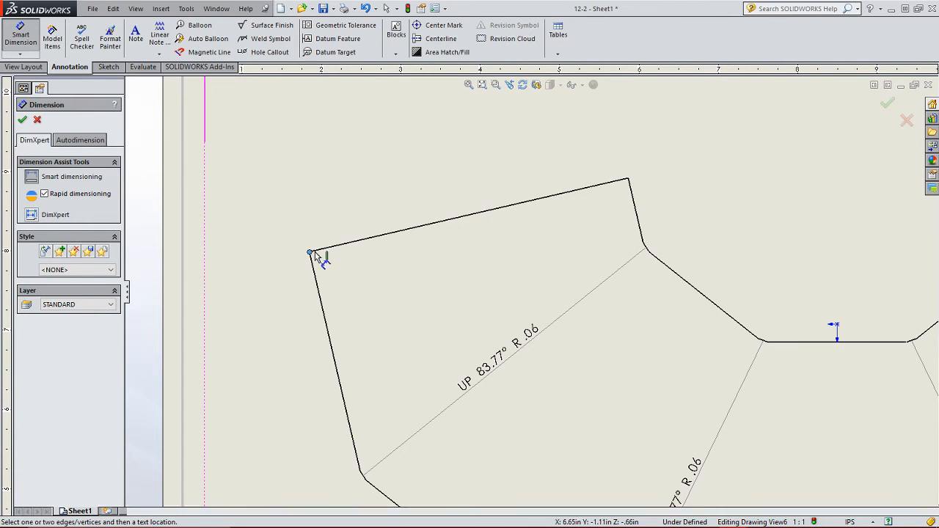
pyautogui.scroll(3, 524, 259)
pyautogui.scroll(3, 807, 282)
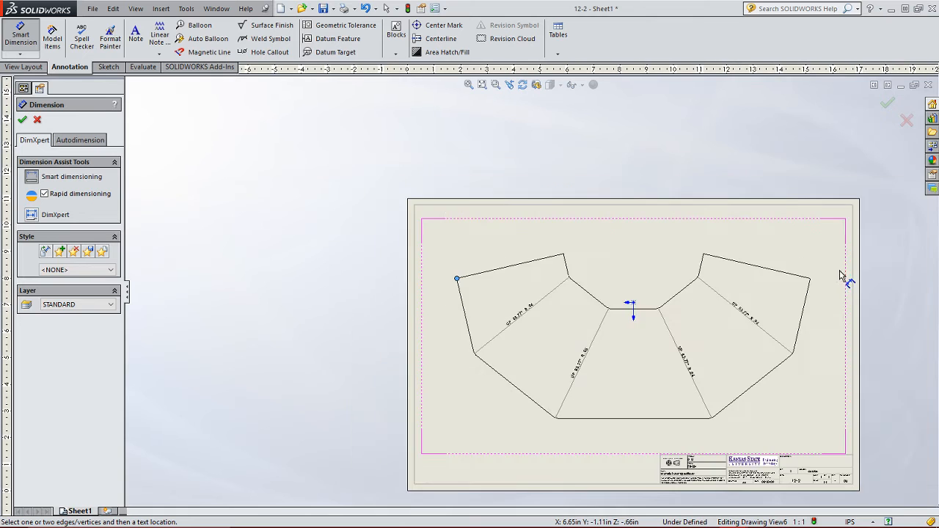
pyautogui.scroll(-4, 692, 321)
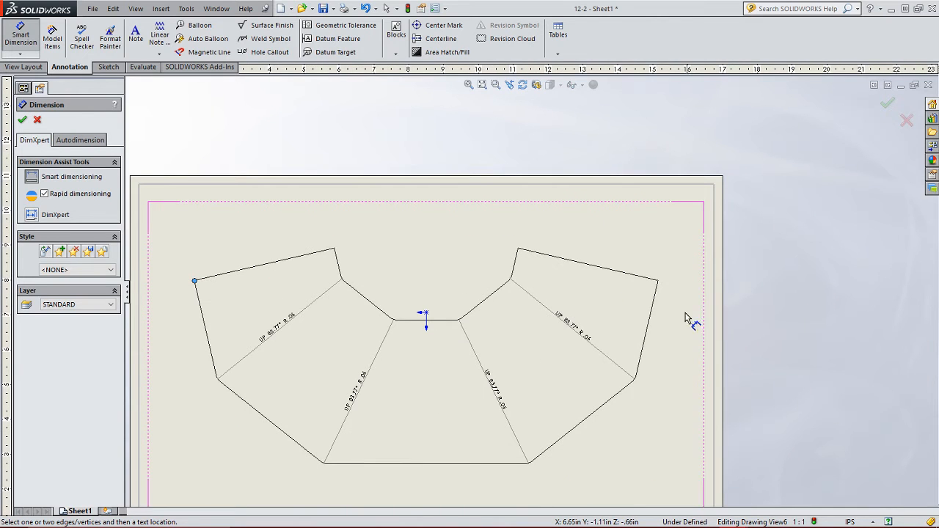
pyautogui.click(659, 281)
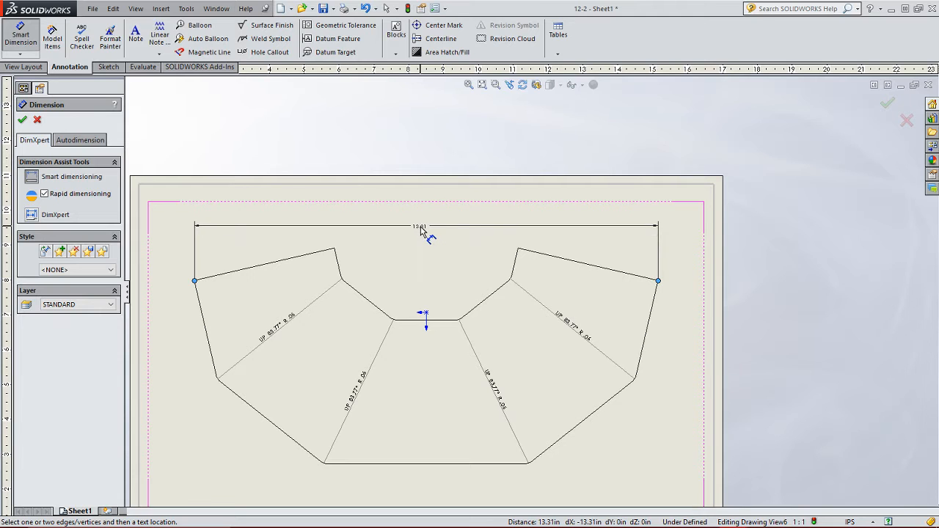
pyautogui.click(420, 228)
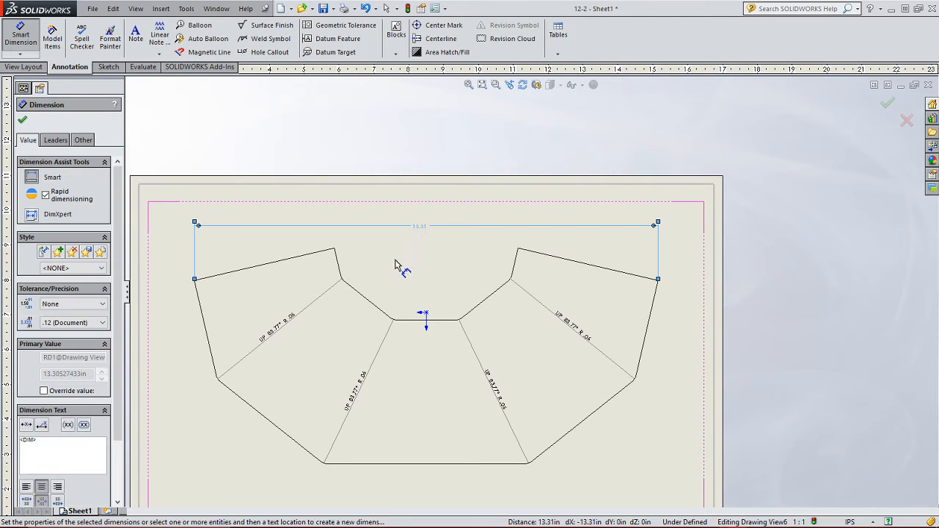
pyautogui.click(334, 250)
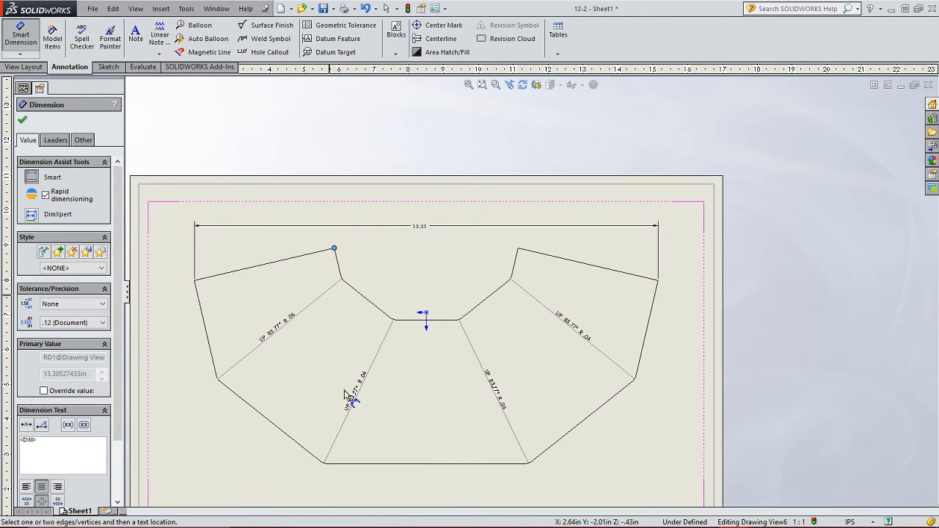
pyautogui.click(378, 463)
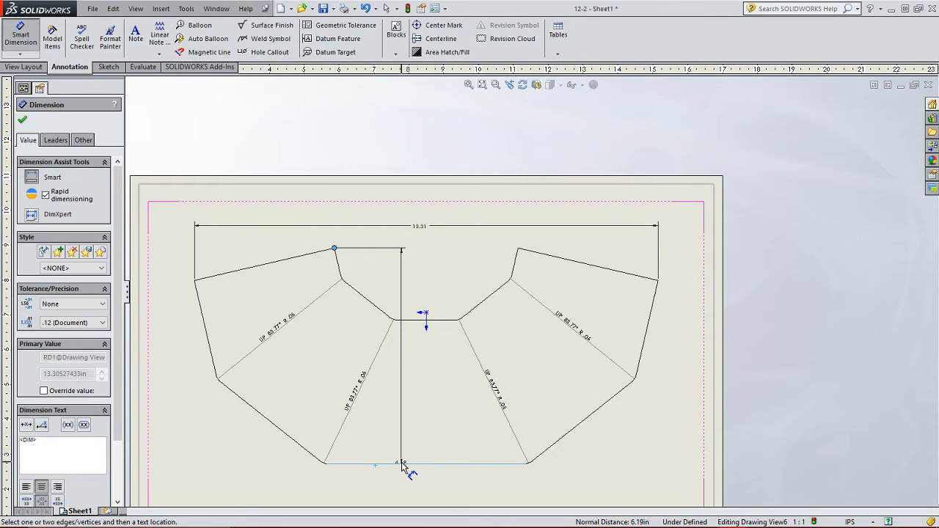
pyautogui.press('Escape')
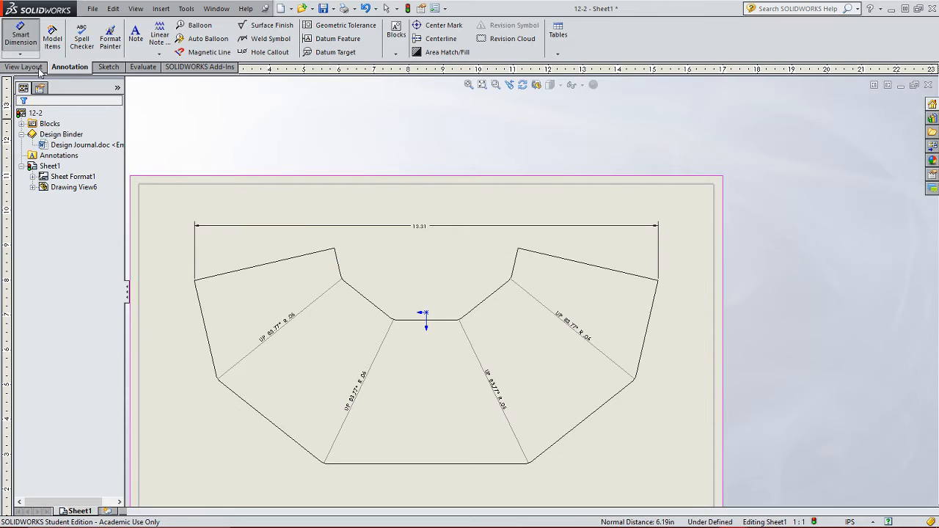
# - Dimension the flat pattern's overall height from its bottom edge to the upper tip of the right flange, placing the dimension right of the view
pyautogui.click(22, 37)
pyautogui.click(22, 36)
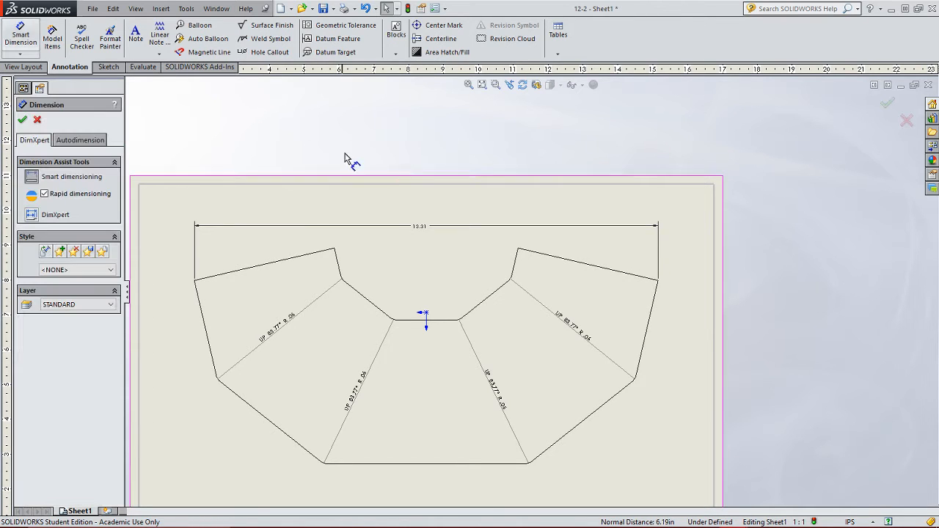
pyautogui.click(489, 463)
pyautogui.click(518, 249)
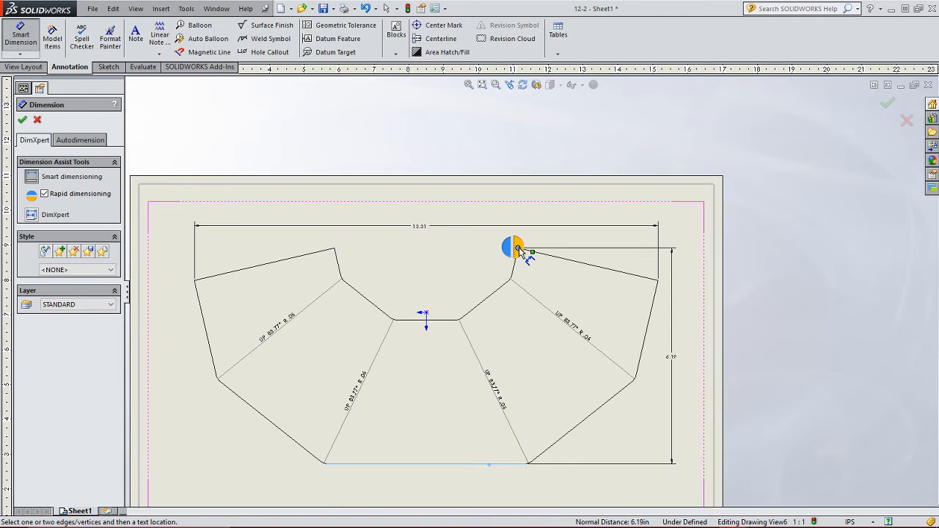
pyautogui.click(516, 248)
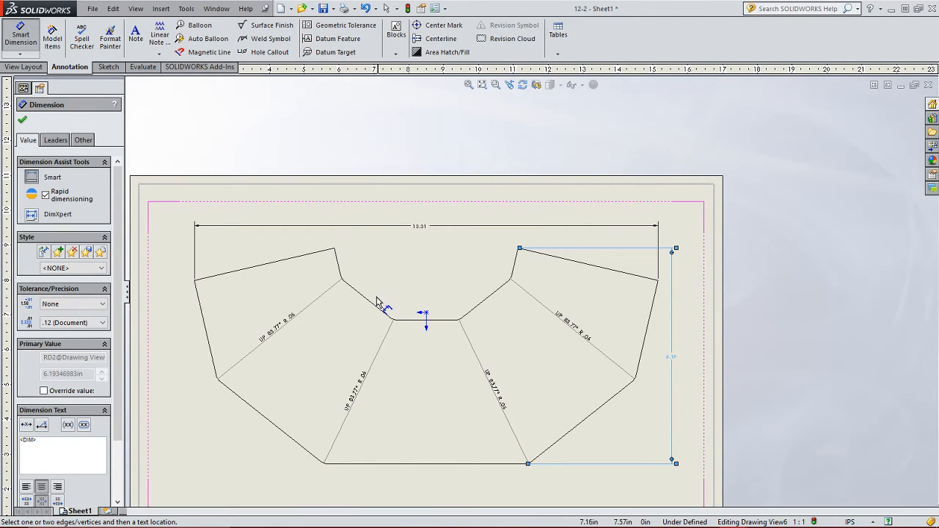
# - Dimension the length of the slanted upper-left edge of the flat pattern, placing the aligned dimension just above it
pyautogui.moveTo(379, 303)
pyautogui.mouseDown(button='middle')
pyautogui.moveTo(426, 296)
pyautogui.moveTo(409, 300)
pyautogui.mouseUp(button='middle')
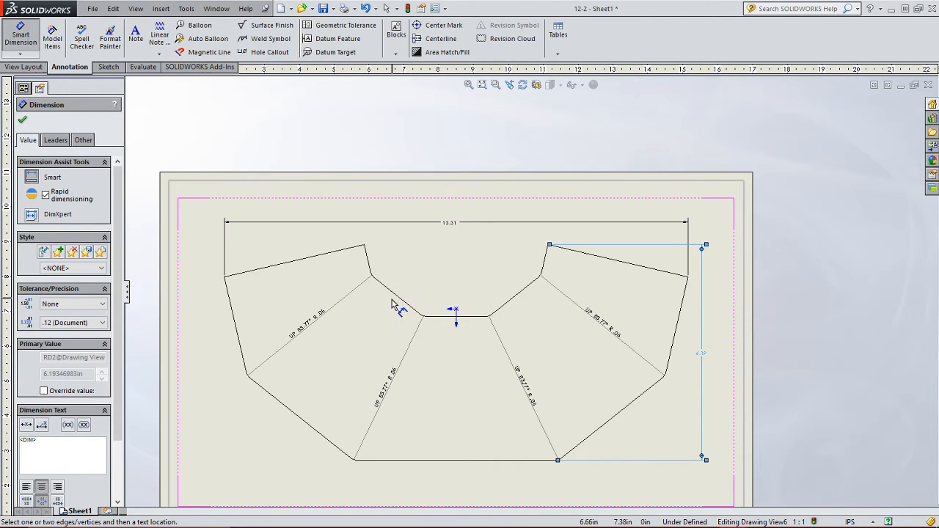
pyautogui.scroll(-1, 402, 293)
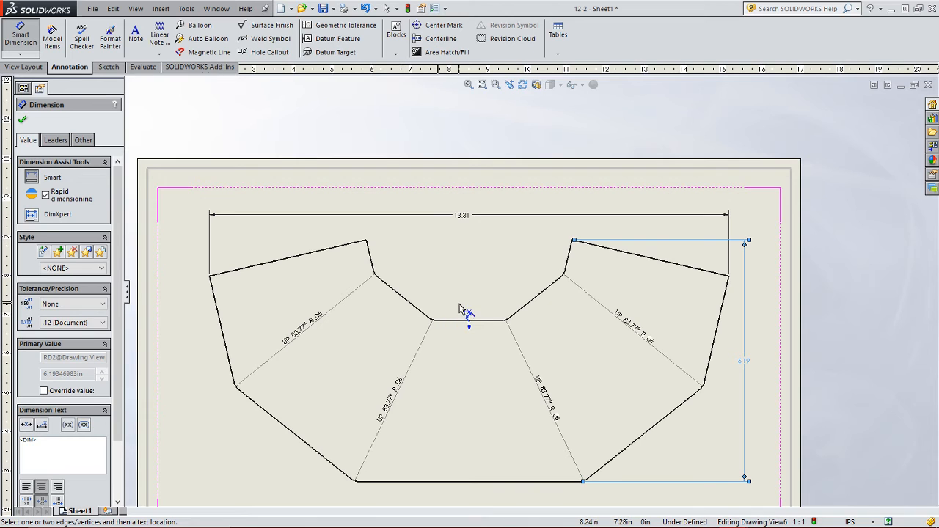
pyautogui.scroll(1, 472, 306)
pyautogui.scroll(-2, 458, 348)
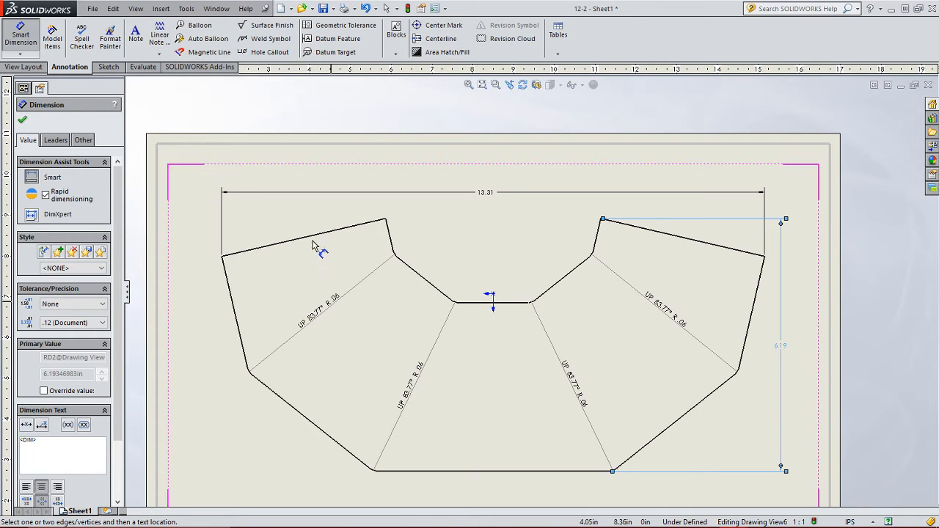
pyautogui.scroll(-2, 315, 246)
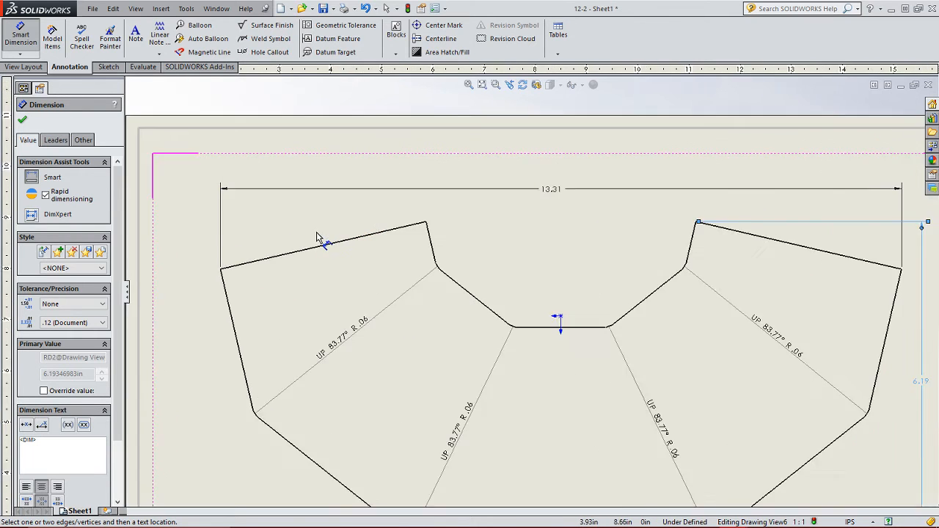
pyautogui.click(349, 251)
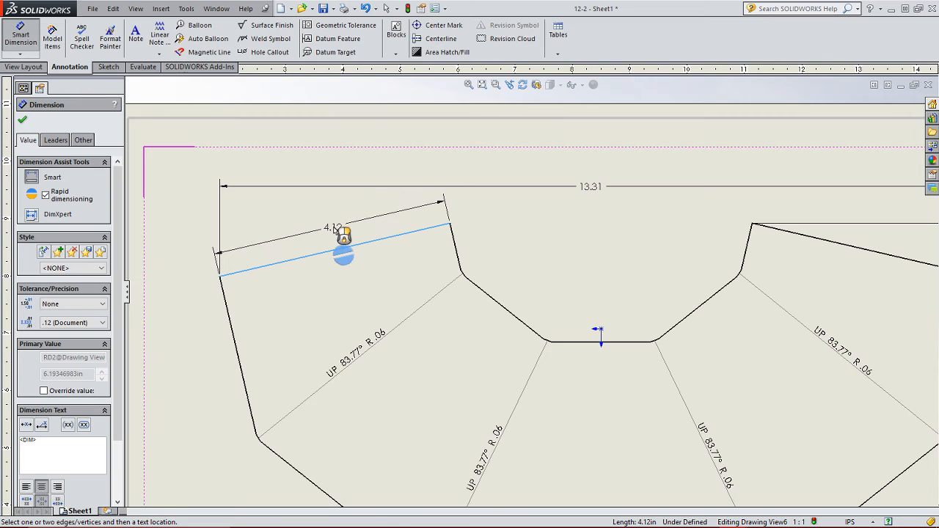
pyautogui.click(334, 231)
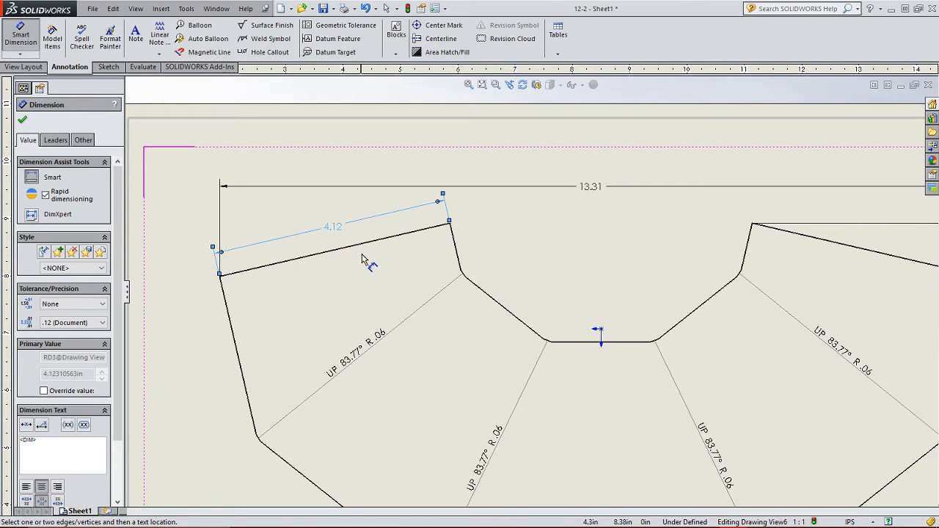
# - Dimension from the slanted upper-left edge to the found intersection of the outer left edge and the lower-left edge, placing it outside the outline
pyautogui.scroll(2, 388, 244)
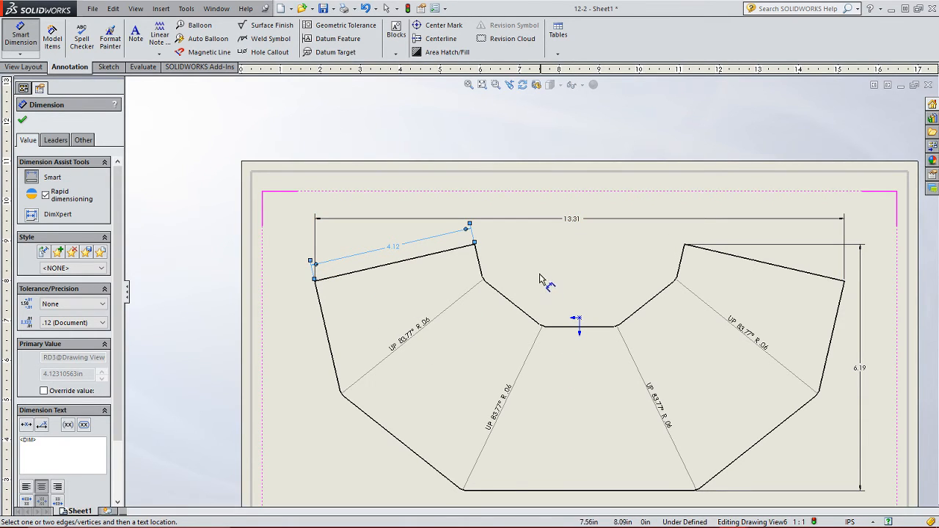
pyautogui.scroll(-1, 417, 286)
pyautogui.scroll(-1, 417, 287)
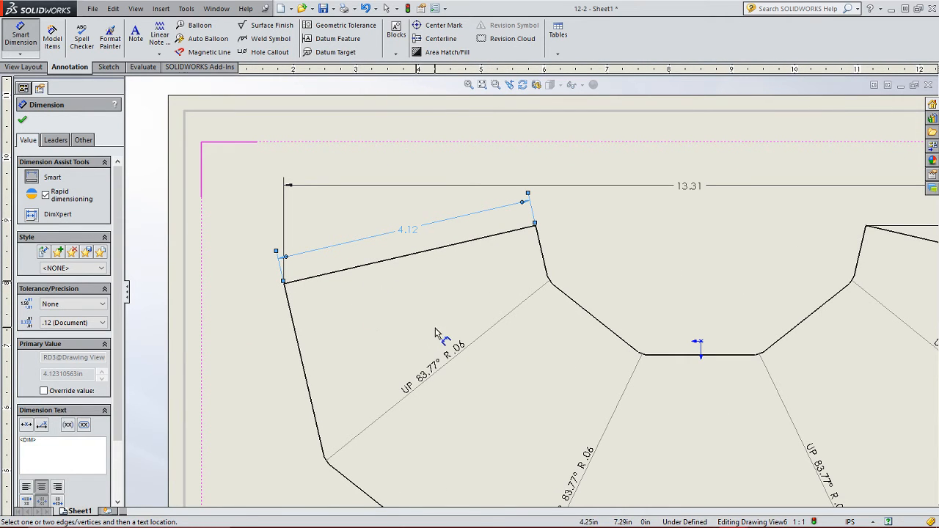
pyautogui.moveTo(438, 318); pyautogui.dragTo(420, 234, button='middle')
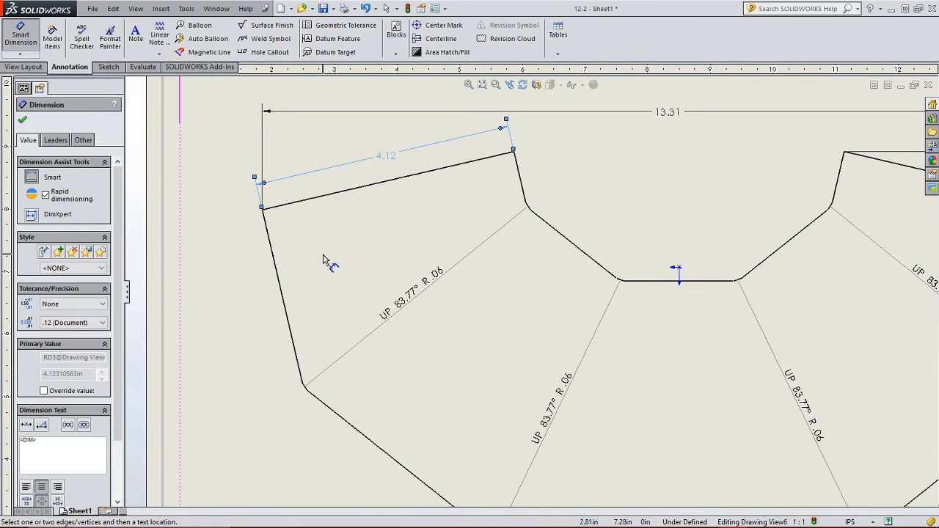
pyautogui.moveTo(323, 261)
pyautogui.mouseDown(button='middle')
pyautogui.moveTo(369, 241)
pyautogui.moveTo(382, 210)
pyautogui.mouseUp(button='middle')
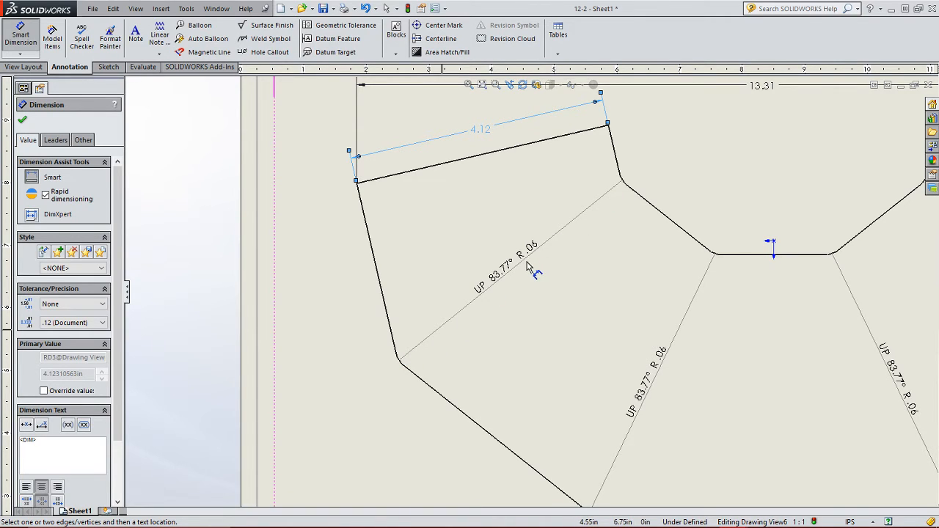
pyautogui.scroll(-5, 411, 364)
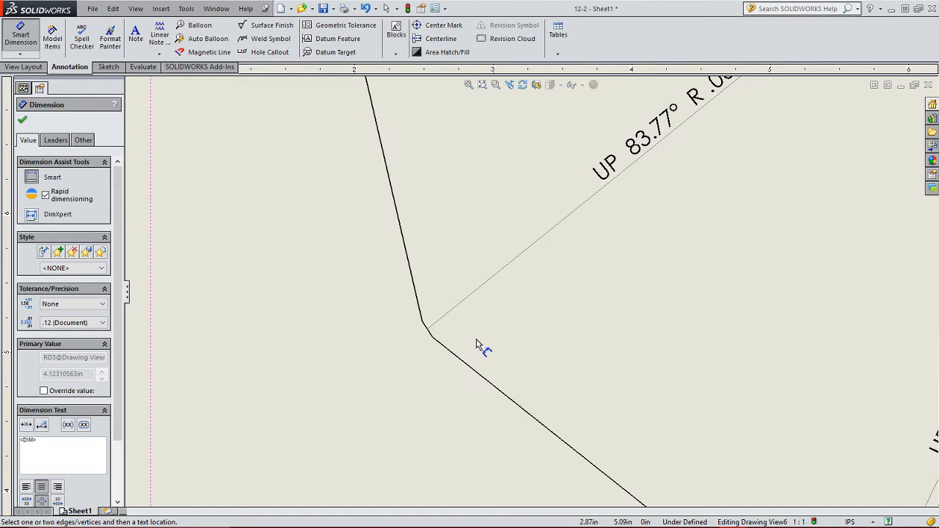
pyautogui.scroll(4, 487, 284)
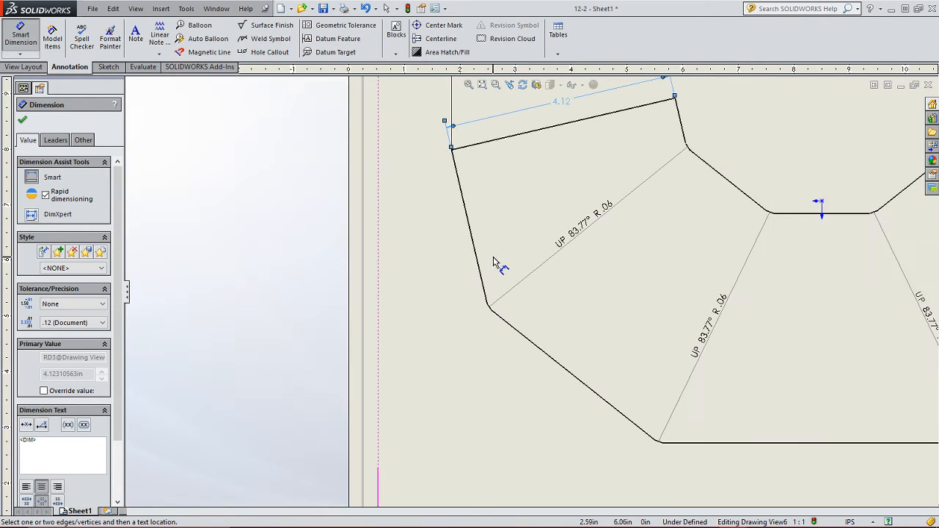
pyautogui.moveTo(528, 222); pyautogui.dragTo(488, 282, button='middle')
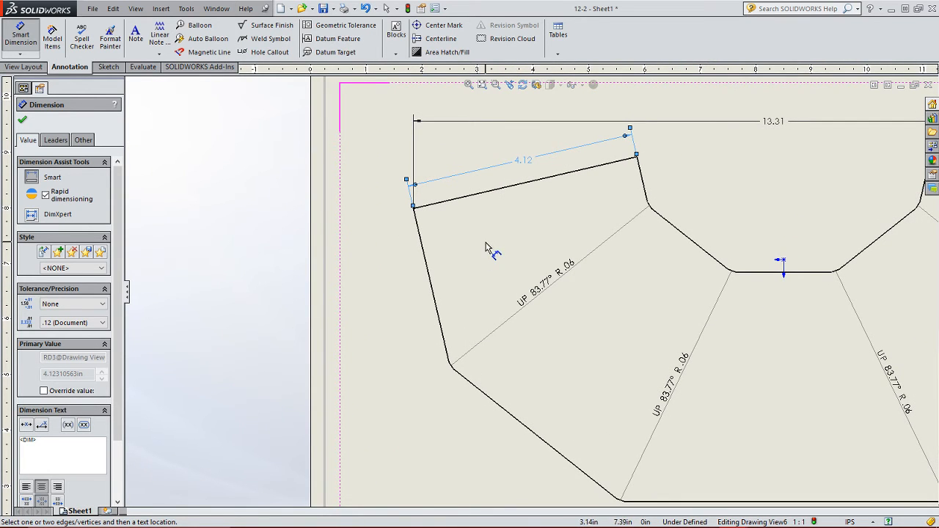
pyautogui.click(431, 211)
pyautogui.scroll(-4, 451, 315)
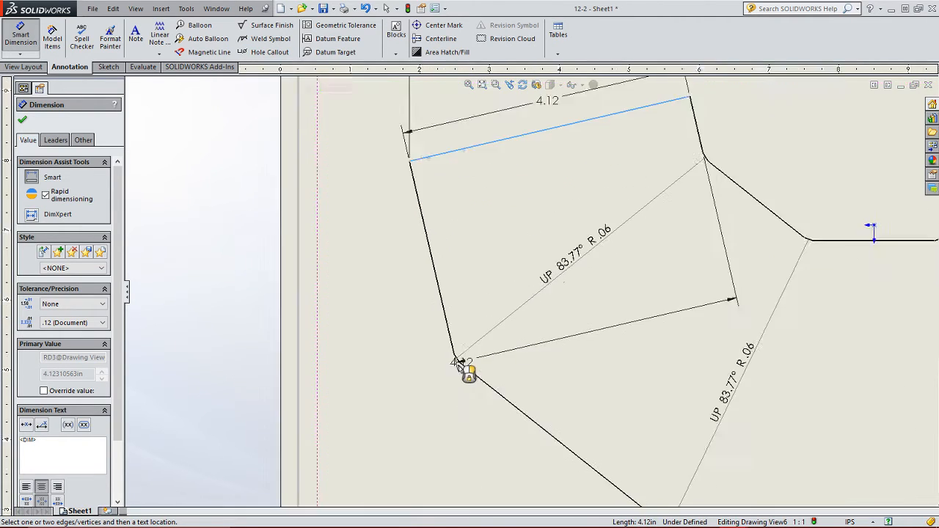
pyautogui.scroll(-5, 488, 355)
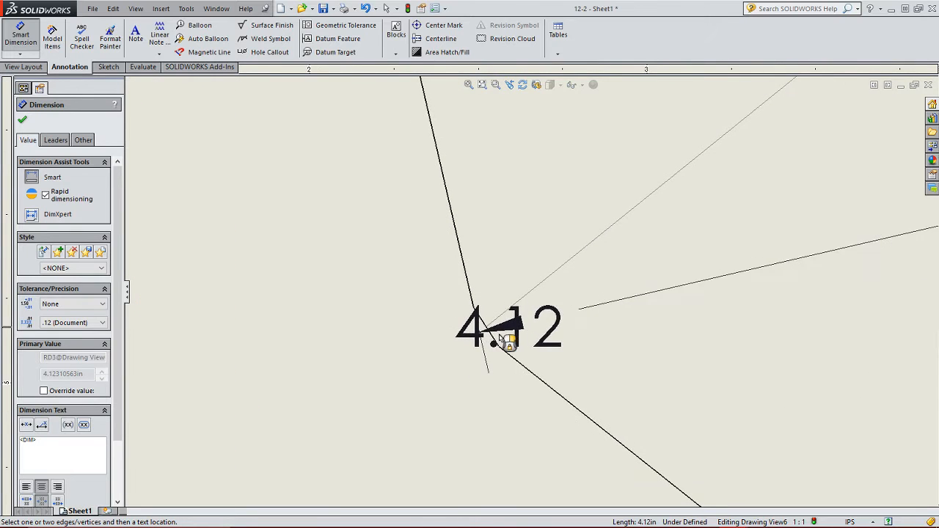
pyautogui.scroll(5, 512, 335)
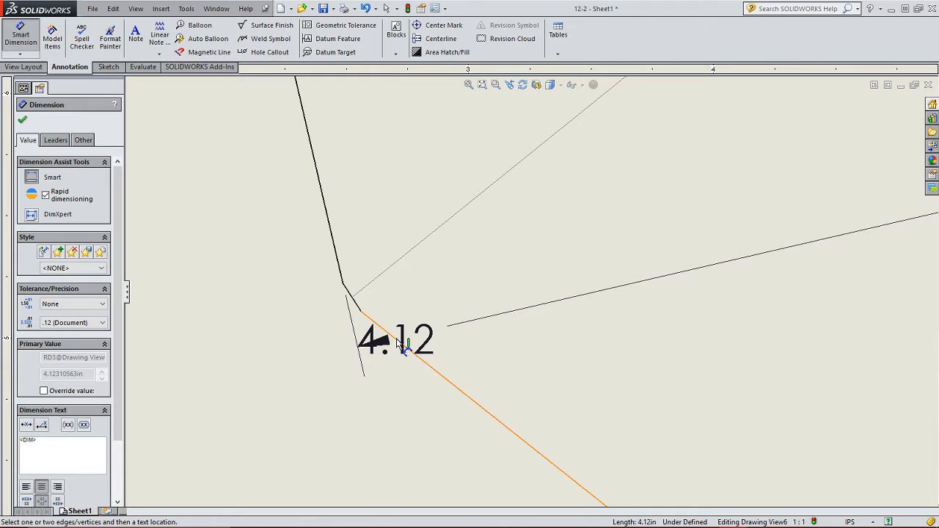
pyautogui.rightClick(398, 343)
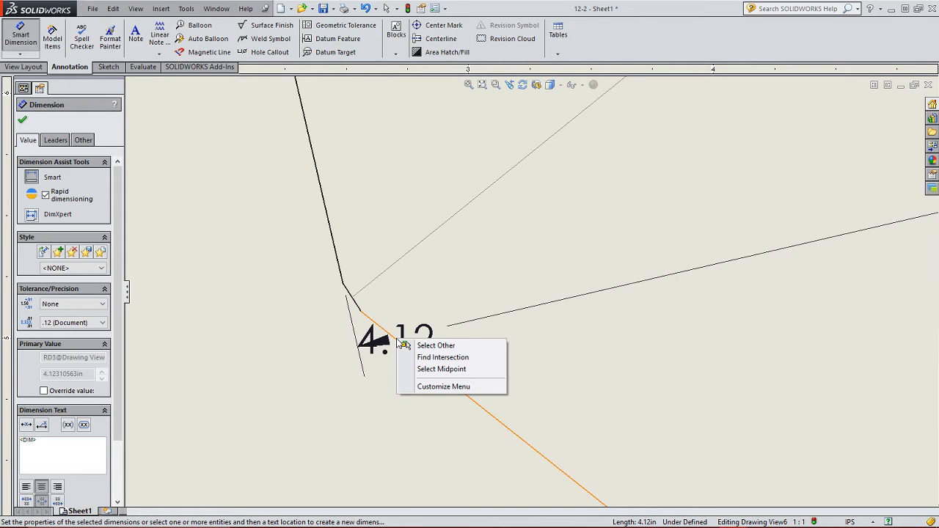
pyautogui.click(443, 357)
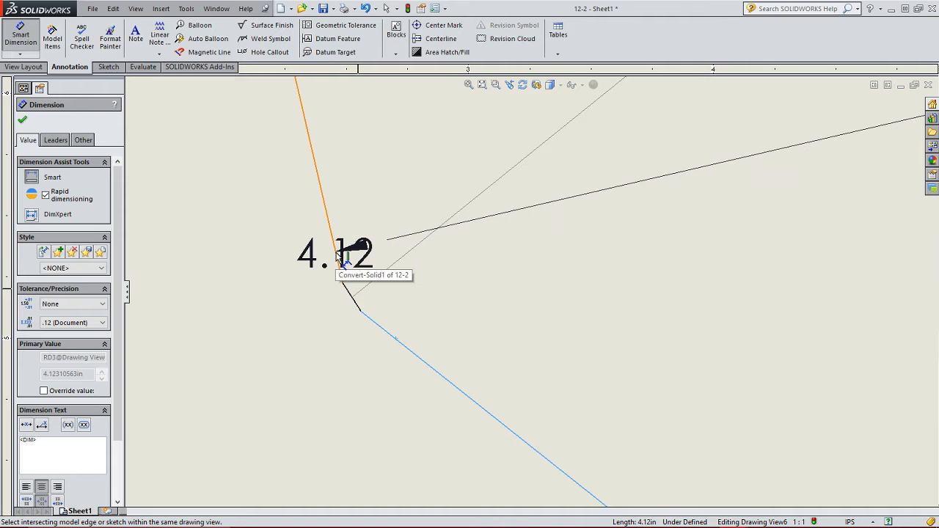
pyautogui.click(340, 257)
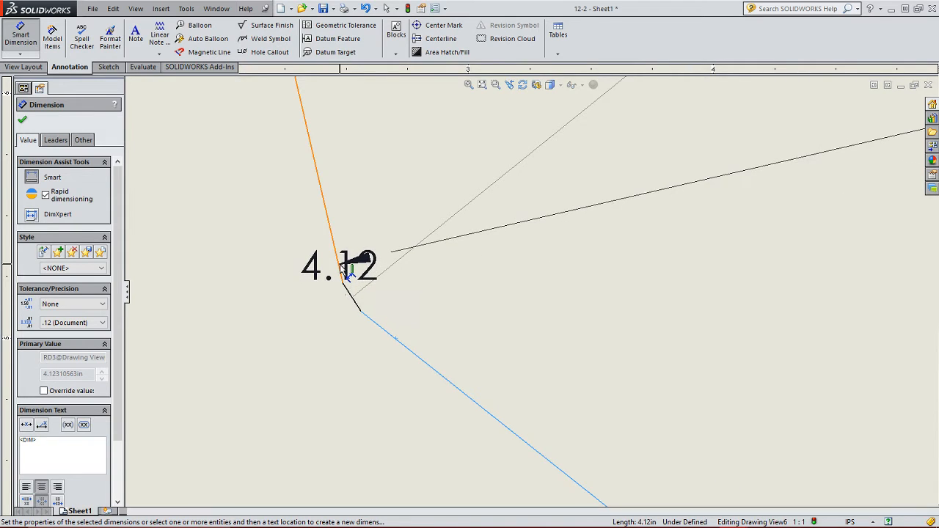
pyautogui.click(340, 264)
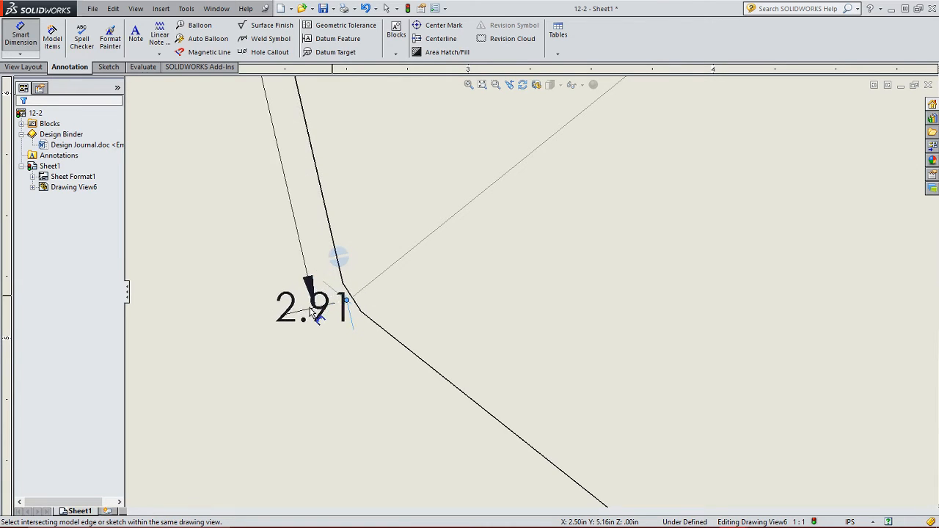
pyautogui.scroll(6, 271, 294)
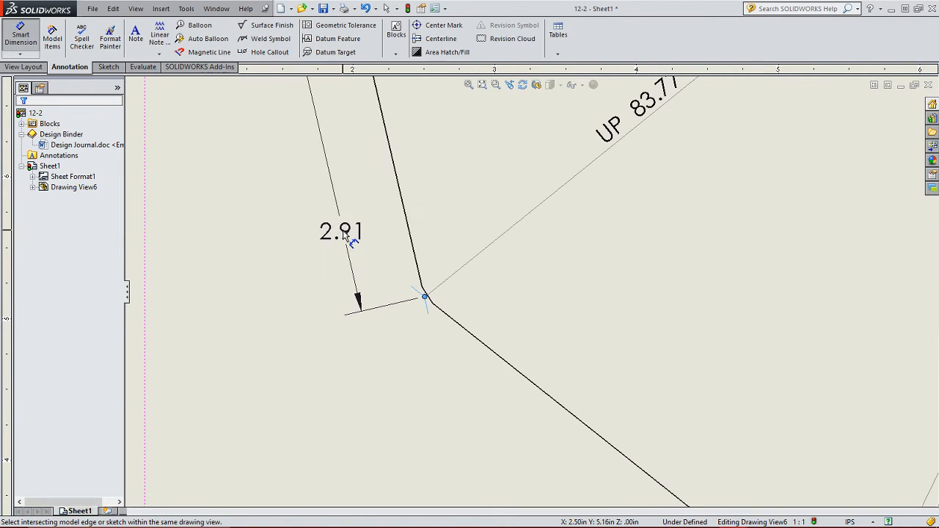
pyautogui.scroll(1, 397, 216)
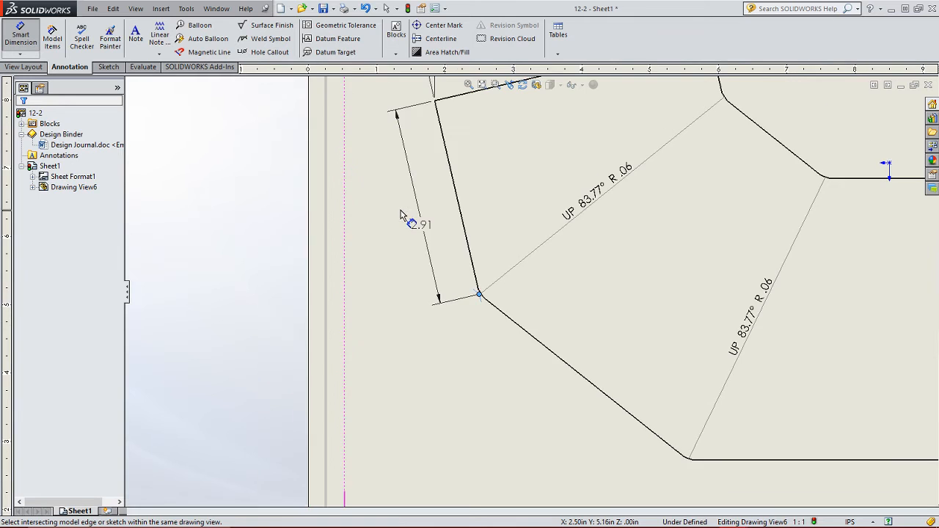
pyautogui.moveTo(391, 211); pyautogui.dragTo(262, 266, button='middle')
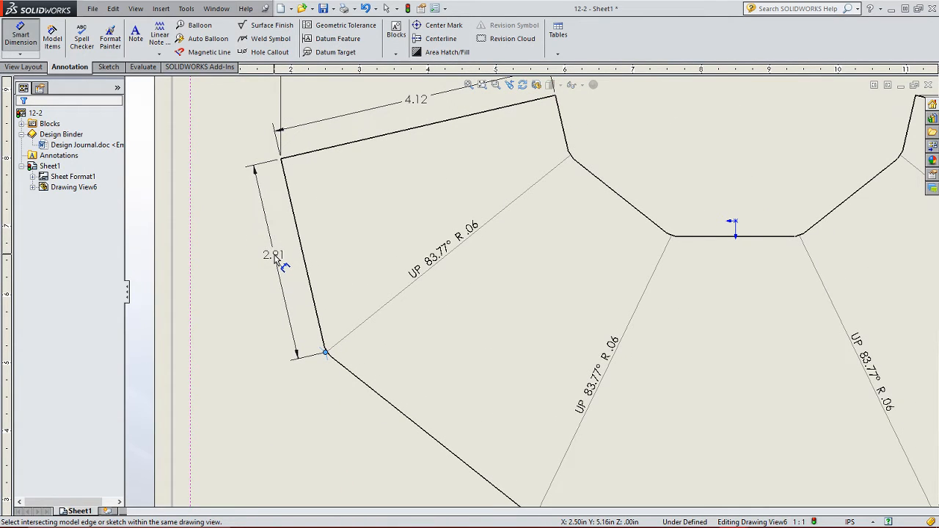
pyautogui.click(275, 255)
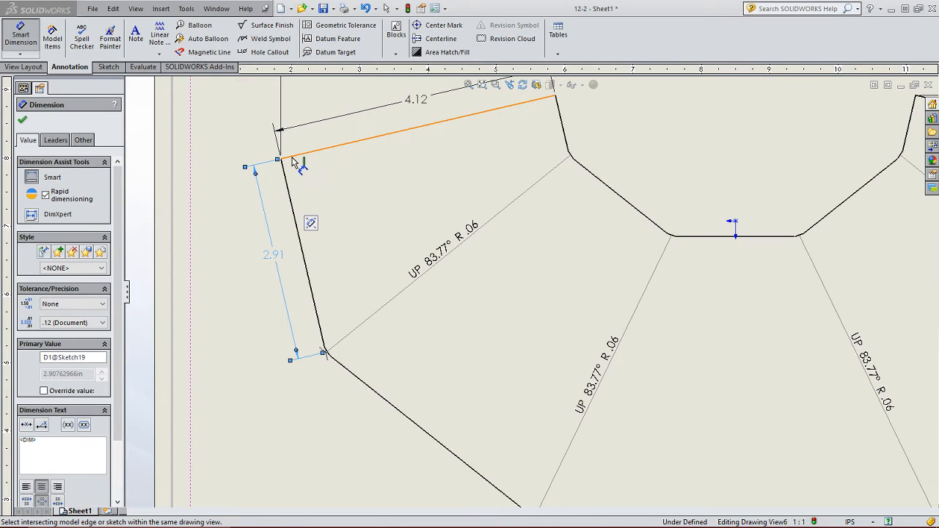
# - Dimension from the slanted upper-left edge to the found intersection of the short inner edge and the adjoining inner edge, placing it beside the short edge
pyautogui.scroll(-6, 330, 345)
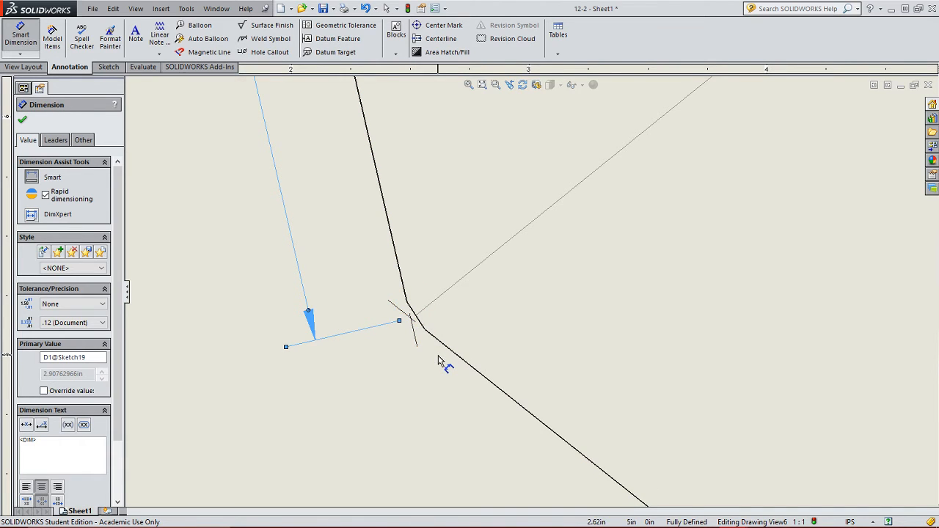
pyautogui.scroll(5, 477, 279)
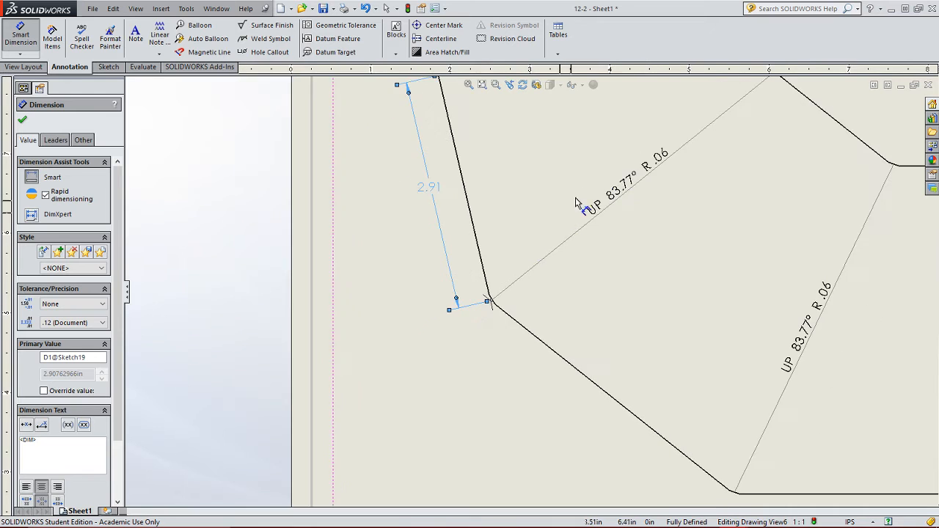
pyautogui.scroll(-5, 474, 220)
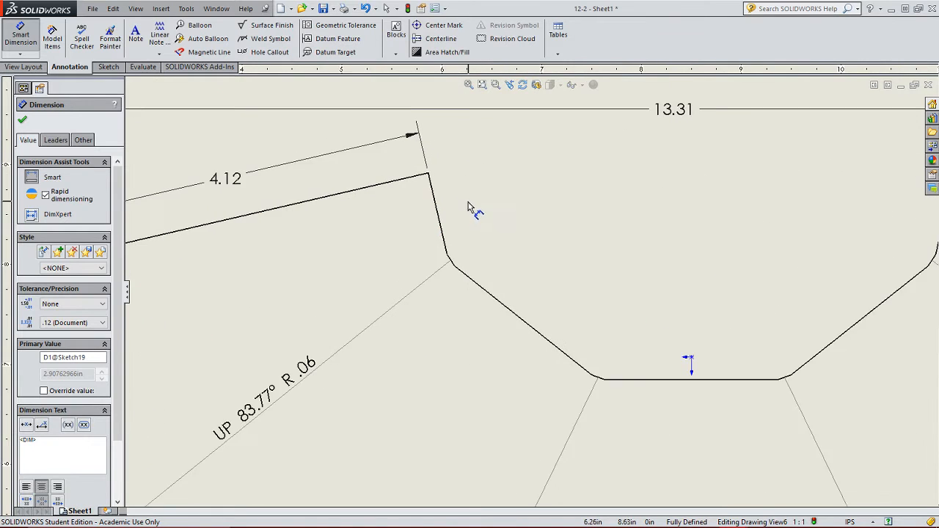
pyautogui.click(414, 167)
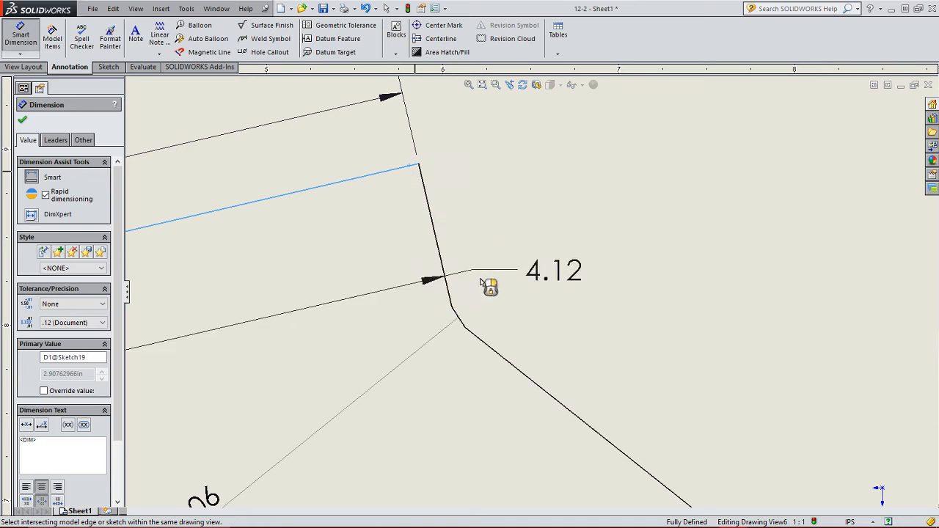
pyautogui.rightClick(485, 346)
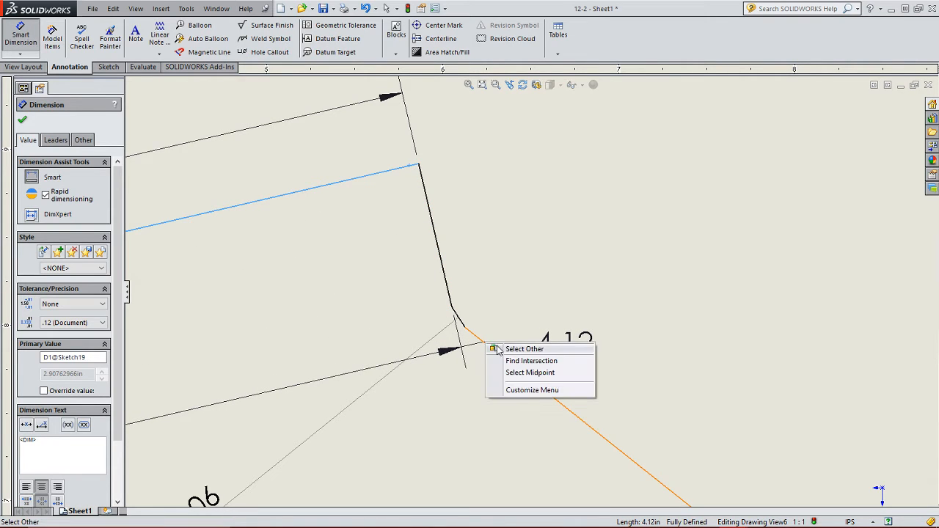
pyautogui.click(507, 362)
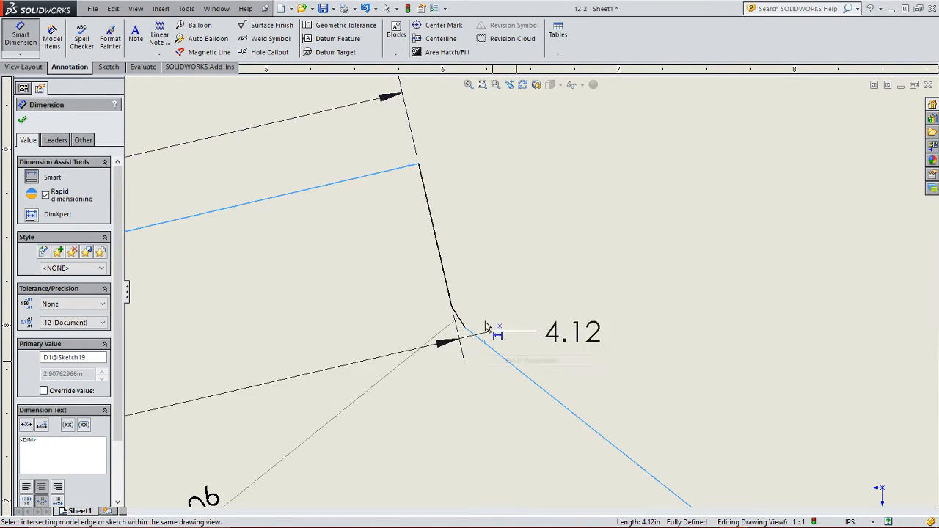
pyautogui.click(445, 278)
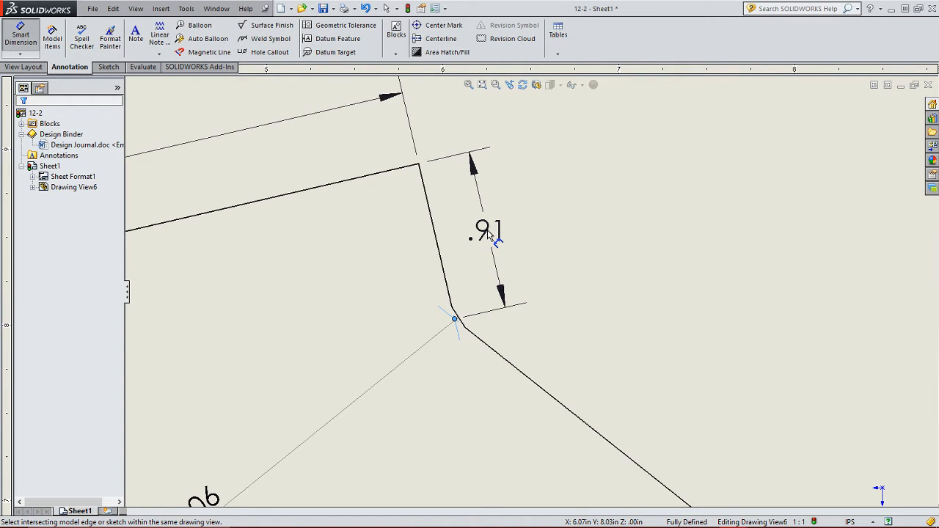
pyautogui.click(488, 234)
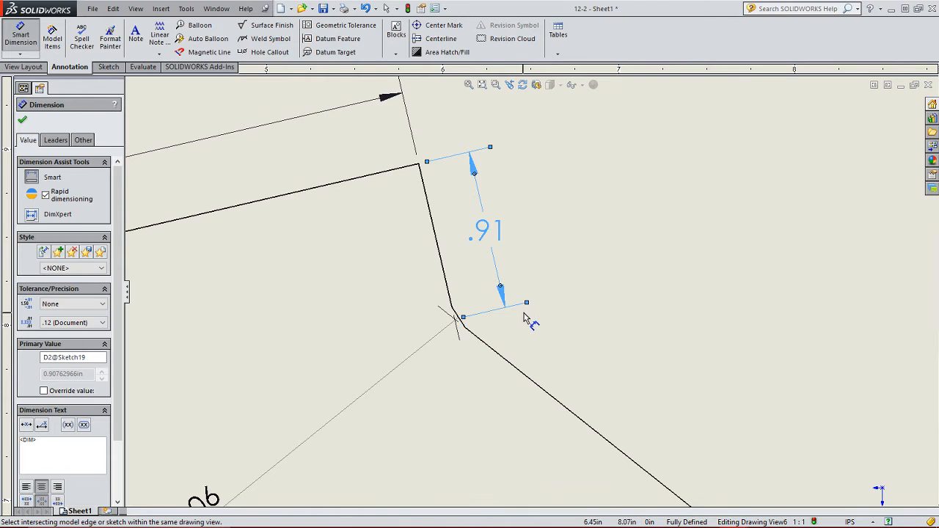
# - Find the intersection of the short inner edge and the adjoining slanted inner-left edge as the first dimension point
pyautogui.scroll(2, 525, 318)
pyautogui.scroll(2, 539, 313)
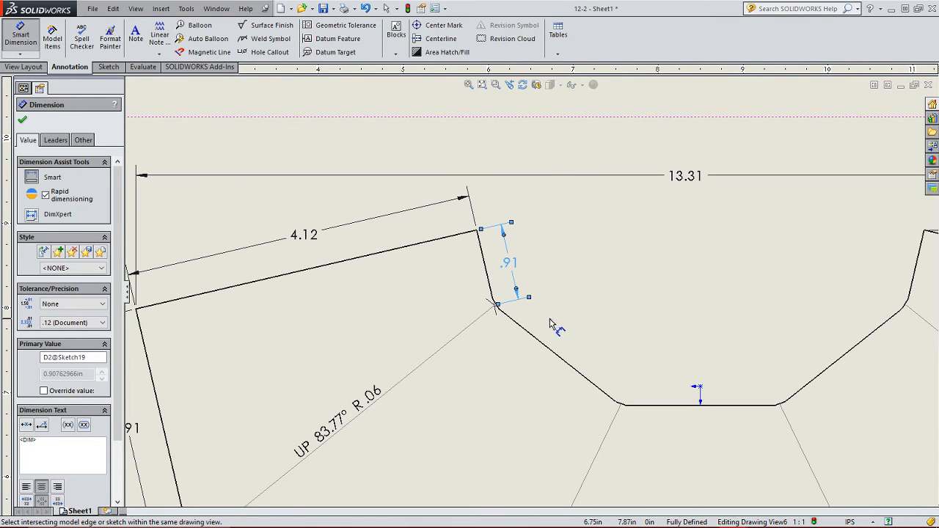
pyautogui.keyDown('ctrl'); pyautogui.moveTo(552, 323); pyautogui.dragTo(405, 297, button='middle'); pyautogui.keyUp('ctrl')
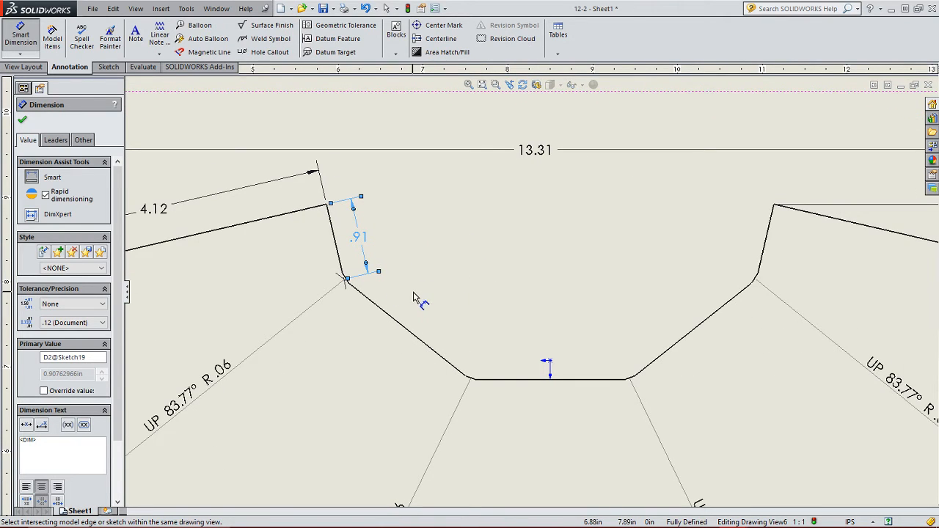
pyautogui.scroll(-2, 414, 297)
pyautogui.scroll(-2, 408, 295)
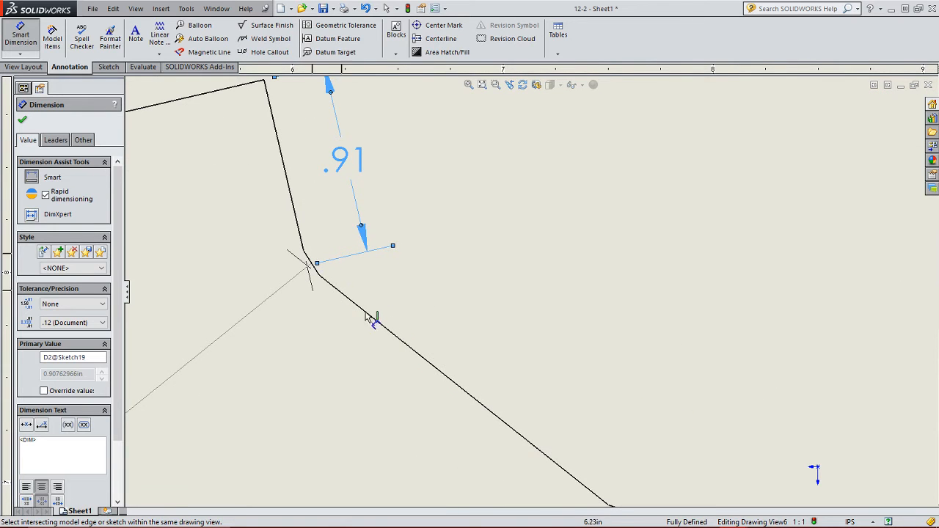
pyautogui.keyDown('ctrl'); pyautogui.moveTo(471, 344); pyautogui.dragTo(317, 281, button='middle'); pyautogui.keyUp('ctrl')
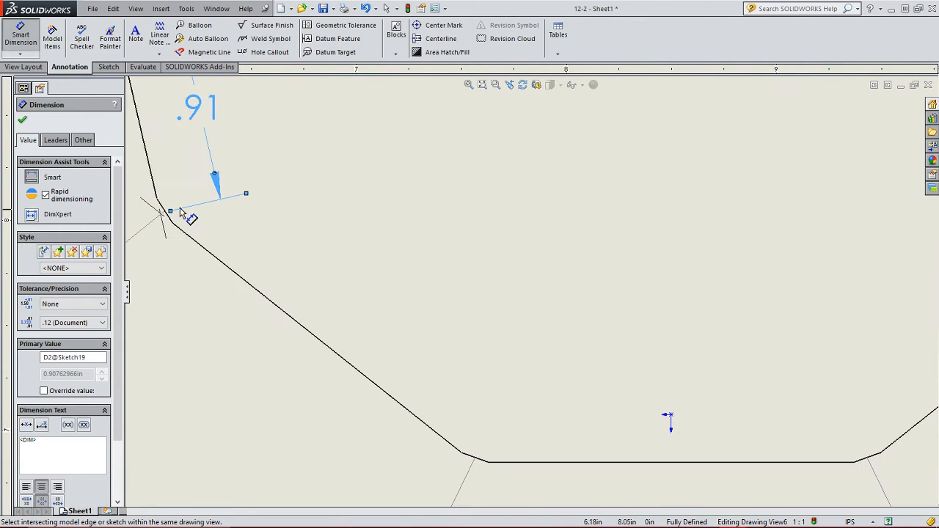
pyautogui.rightClick(155, 182)
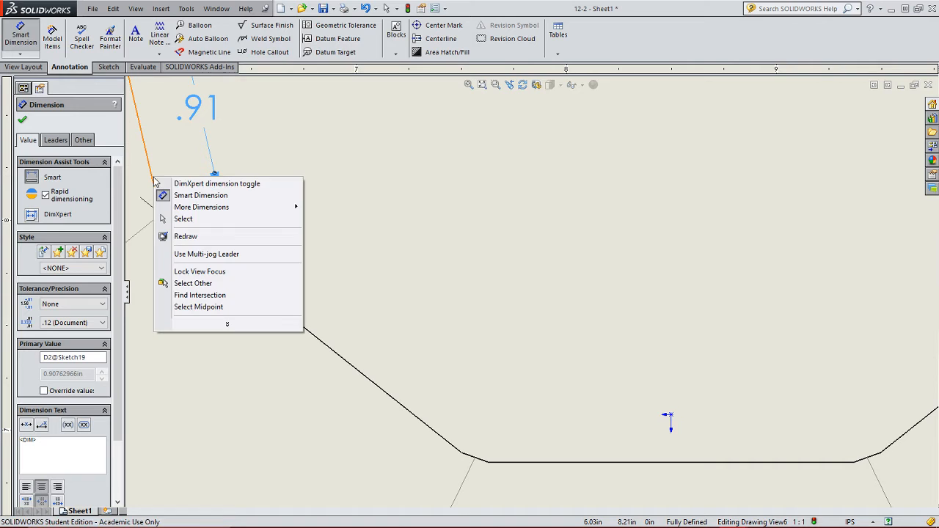
pyautogui.click(199, 295)
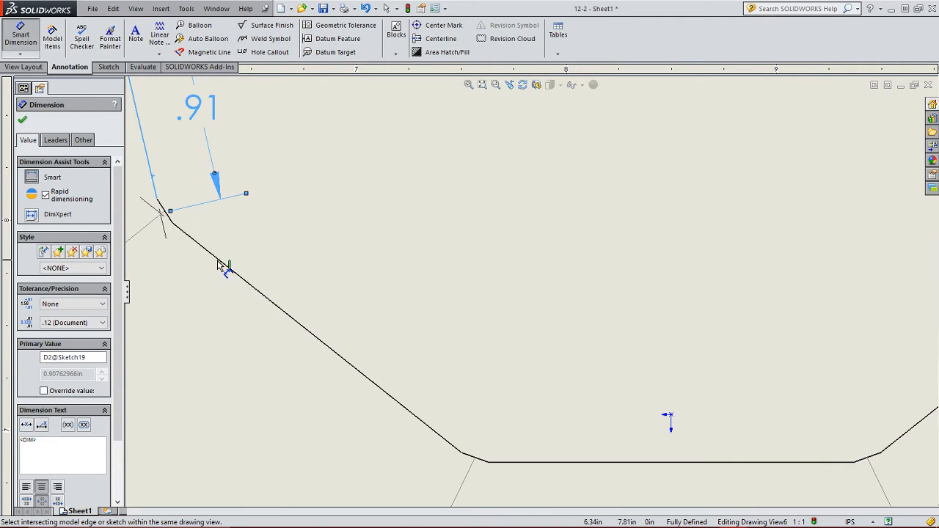
pyautogui.click(226, 264)
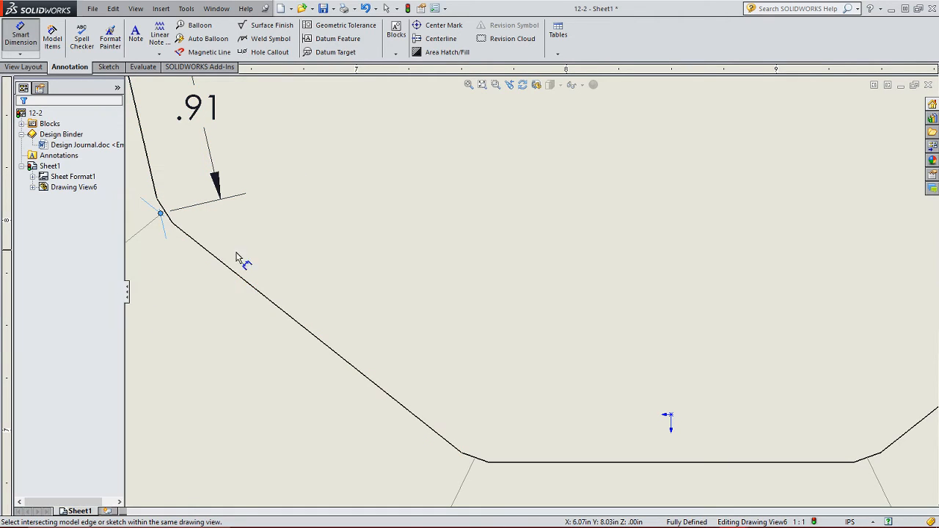
# - Dimension from that point to the found intersection of the slanted inner-left edge and the horizontal inner edge, placing it aligned beside the slanted edge
pyautogui.rightClick(516, 462)
pyautogui.click(566, 425)
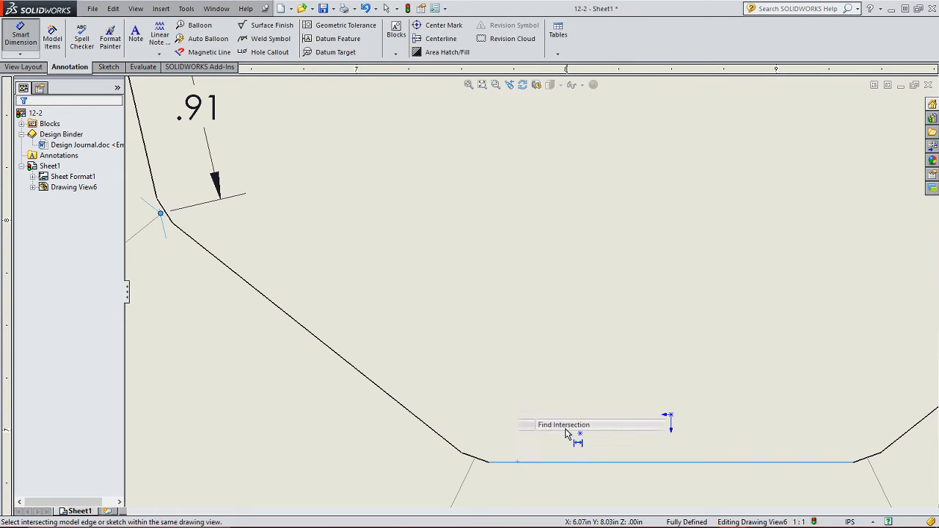
pyautogui.click(443, 440)
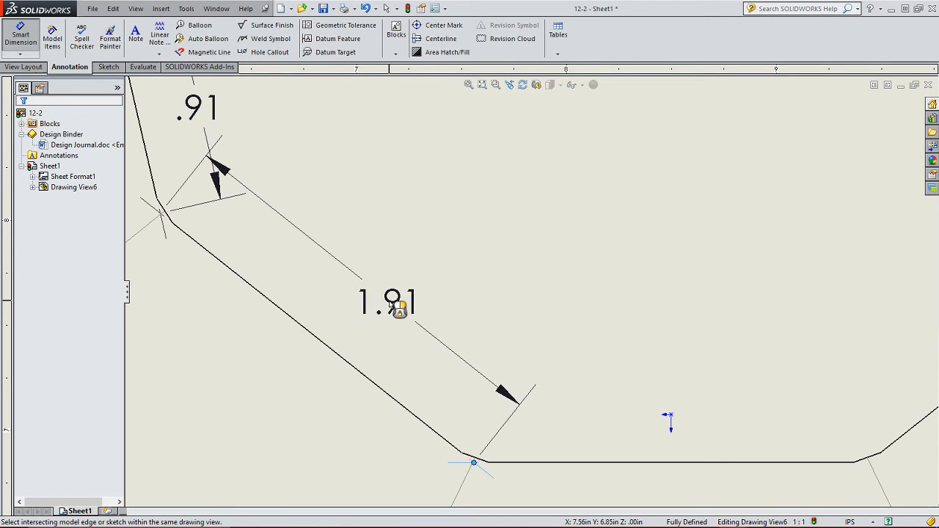
pyautogui.press('z')
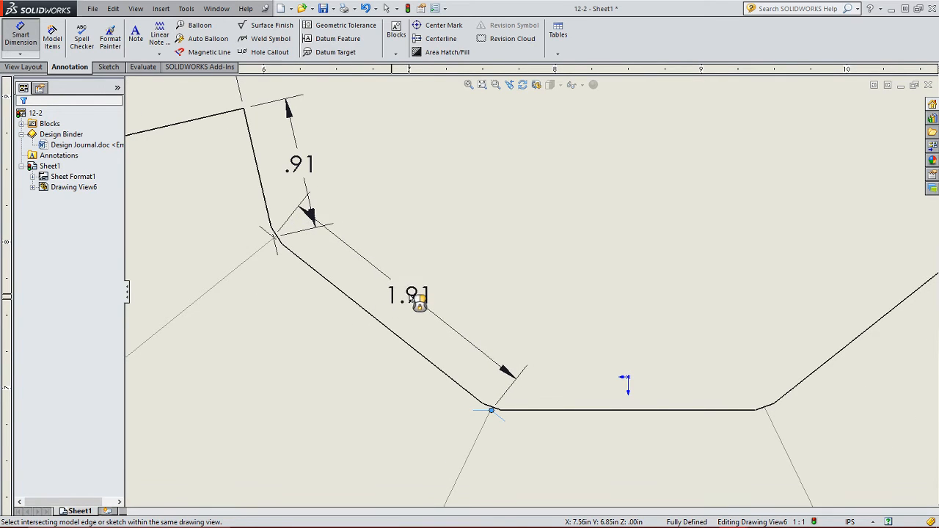
pyautogui.scroll(-2, 400, 301)
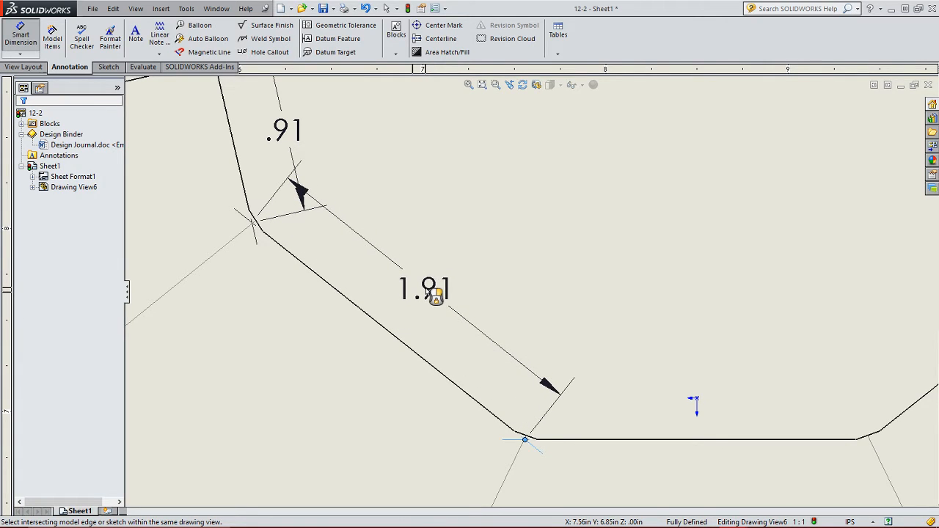
pyautogui.click(428, 291)
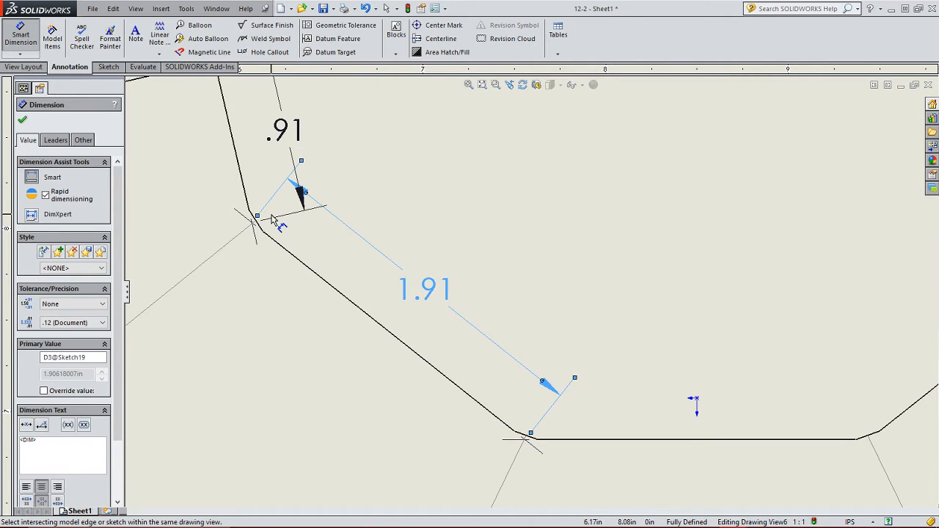
# - Shift the text of the slanted inner-left edge's dimension slightly up along its dimension line
pyautogui.scroll(2, 304, 223)
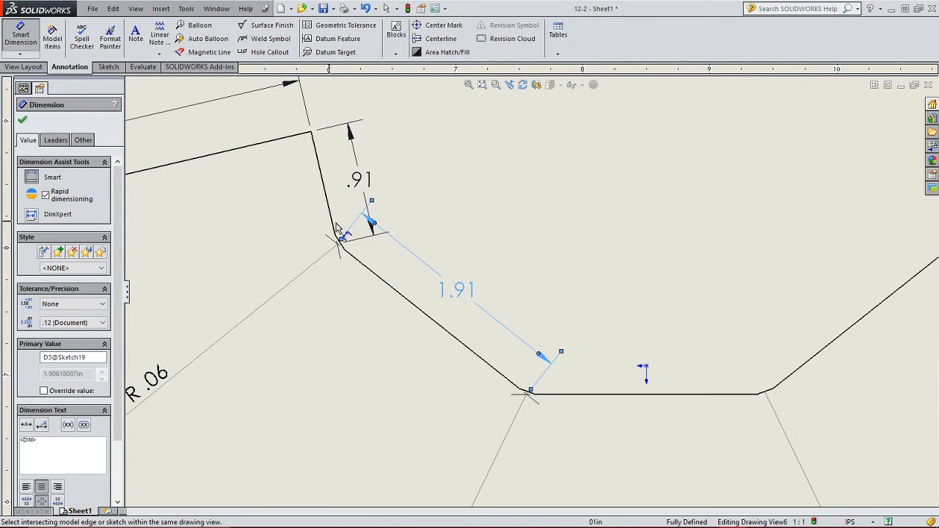
pyautogui.scroll(-1, 360, 269)
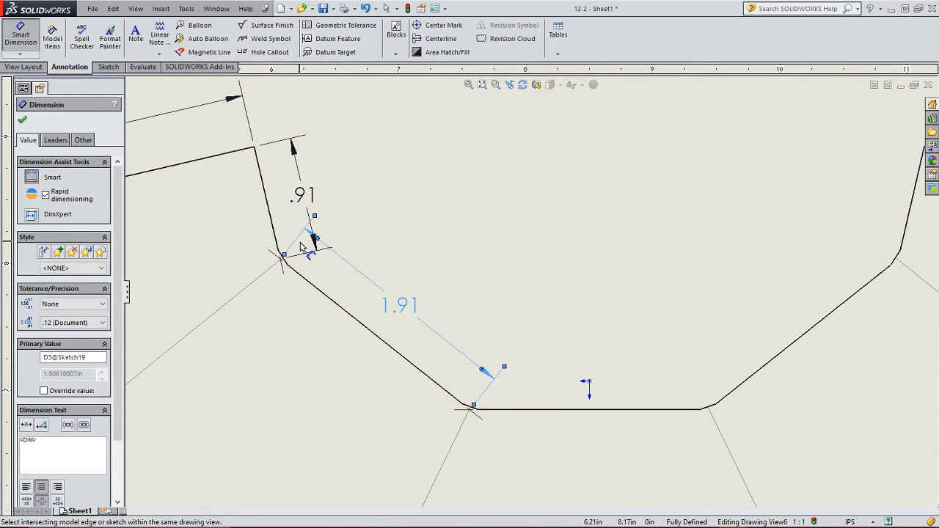
pyautogui.scroll(-2, 323, 254)
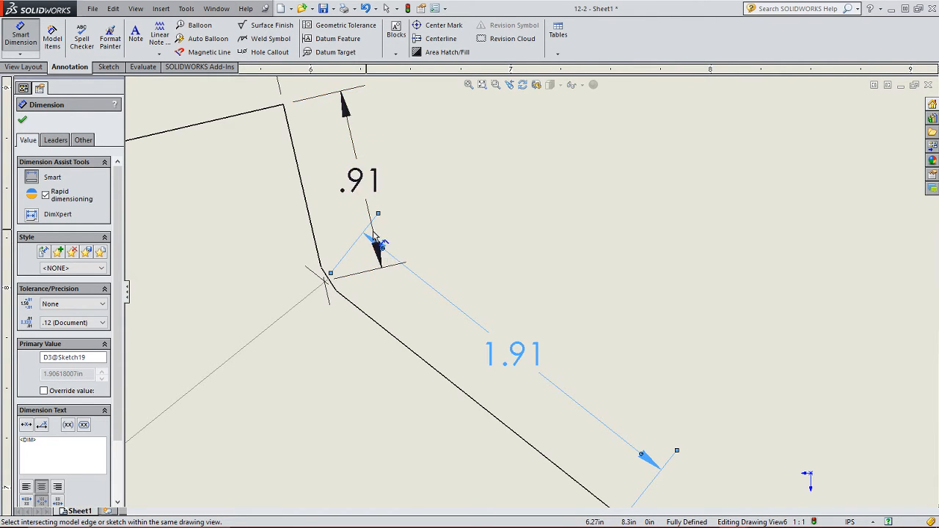
pyautogui.scroll(4, 378, 249)
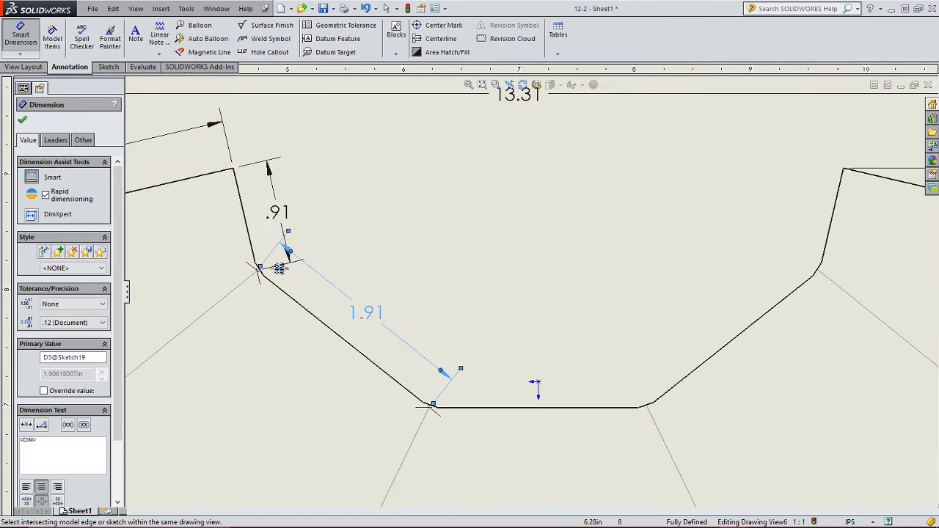
pyautogui.moveTo(279, 269); pyautogui.dragTo(261, 282, button='middle')
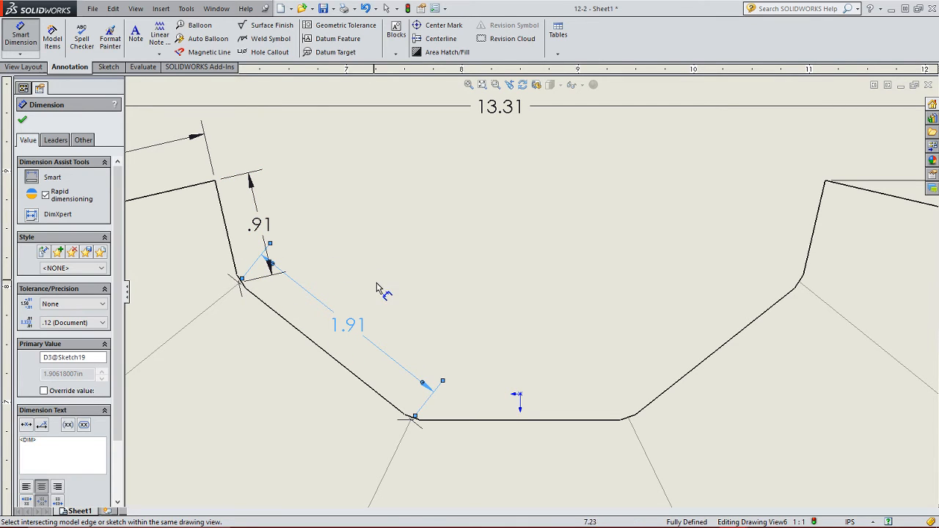
pyautogui.scroll(1, 440, 328)
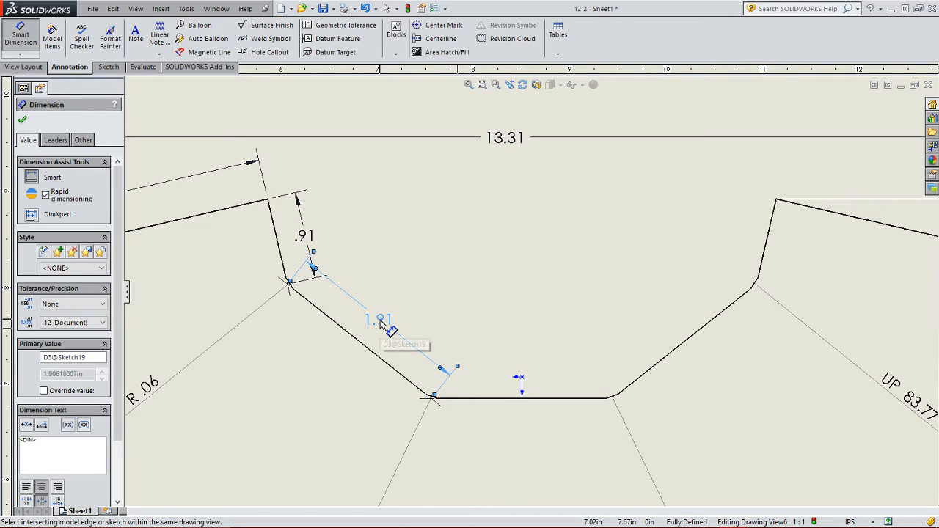
pyautogui.moveTo(381, 320)
pyautogui.mouseDown()
pyautogui.moveTo(333, 361)
pyautogui.moveTo(369, 311)
pyautogui.mouseUp()
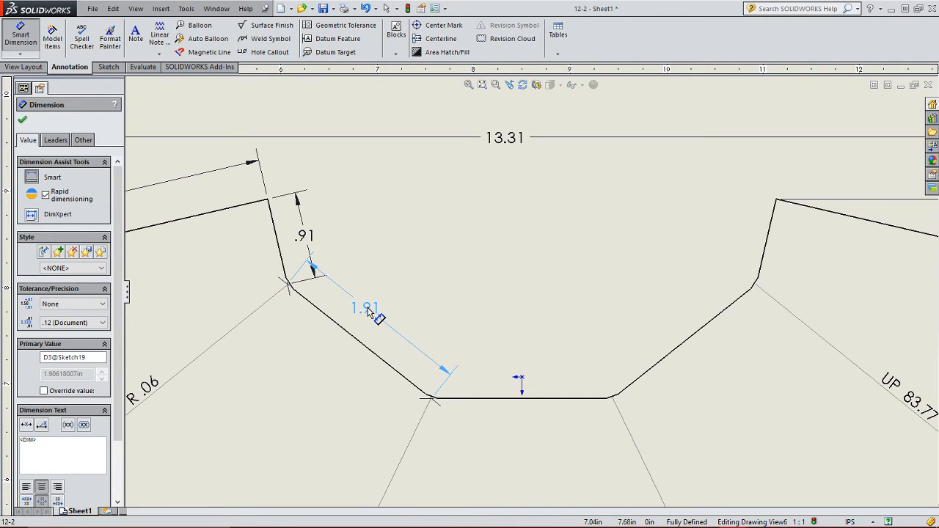
pyautogui.press('z')
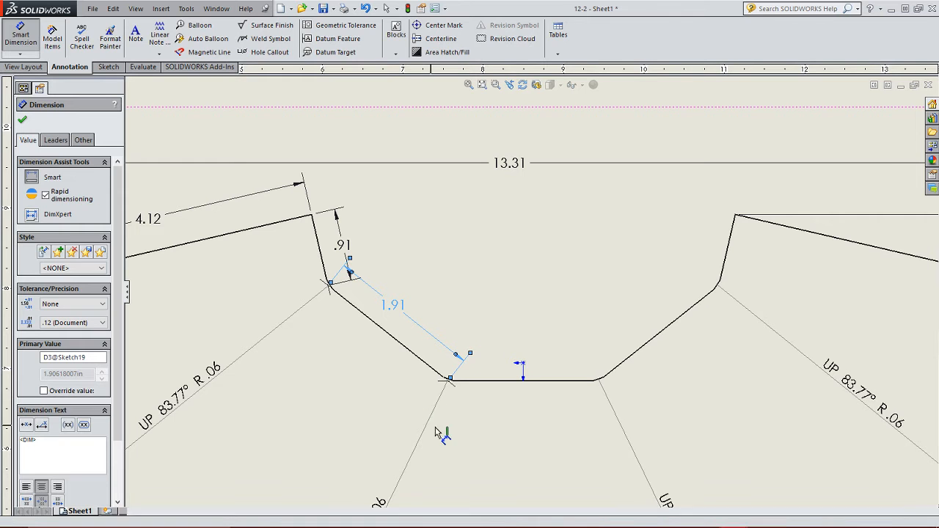
# - Find the intersection of the slanted inner-left edge and the horizontal inner edge as the start point of the next dimension
pyautogui.moveTo(501, 316)
pyautogui.mouseDown(button='middle')
pyautogui.moveTo(486, 298)
pyautogui.moveTo(325, 216)
pyautogui.mouseUp(button='middle')
pyautogui.scroll(-2, 358, 275)
pyautogui.scroll(-2, 357, 274)
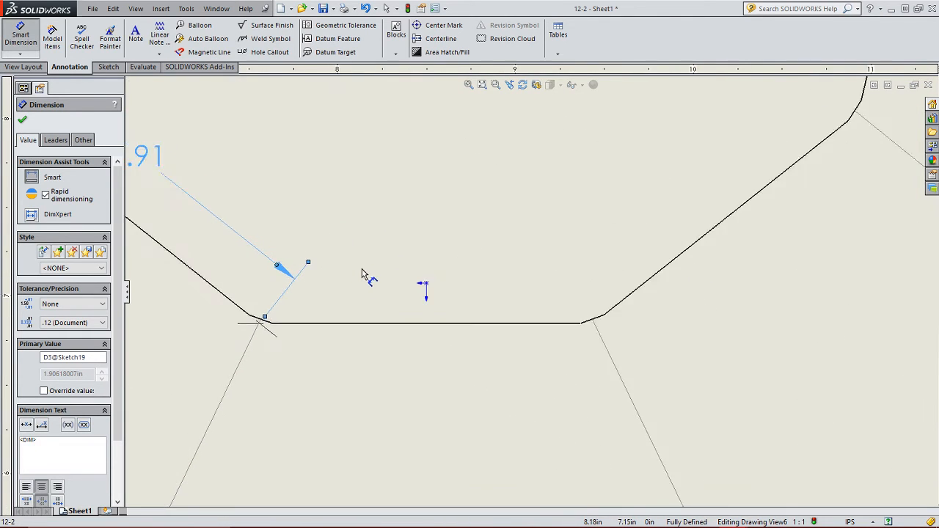
pyautogui.moveTo(369, 274); pyautogui.dragTo(333, 231, button='middle')
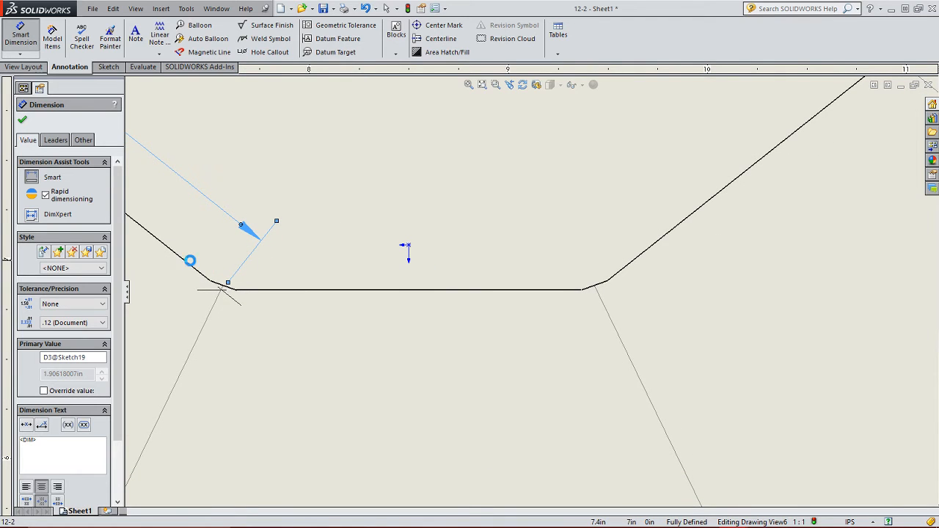
pyautogui.rightClick(190, 265)
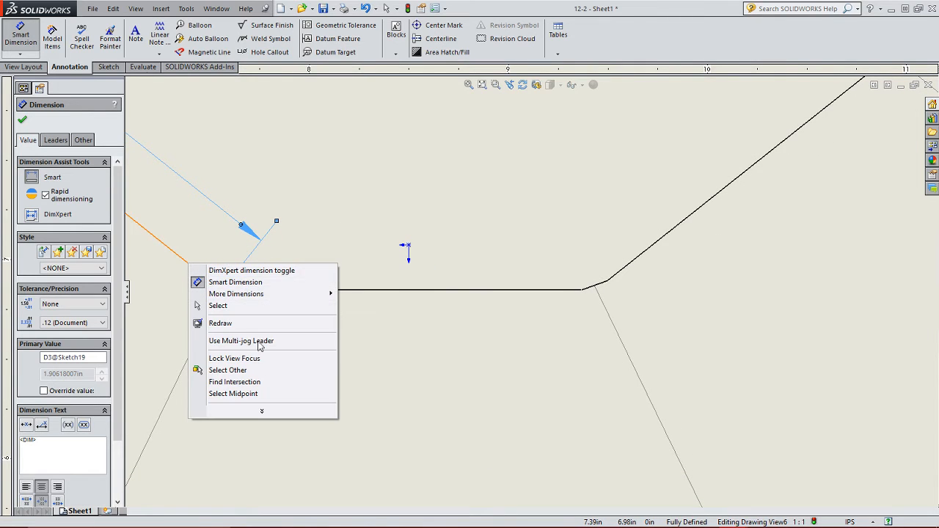
pyautogui.click(234, 382)
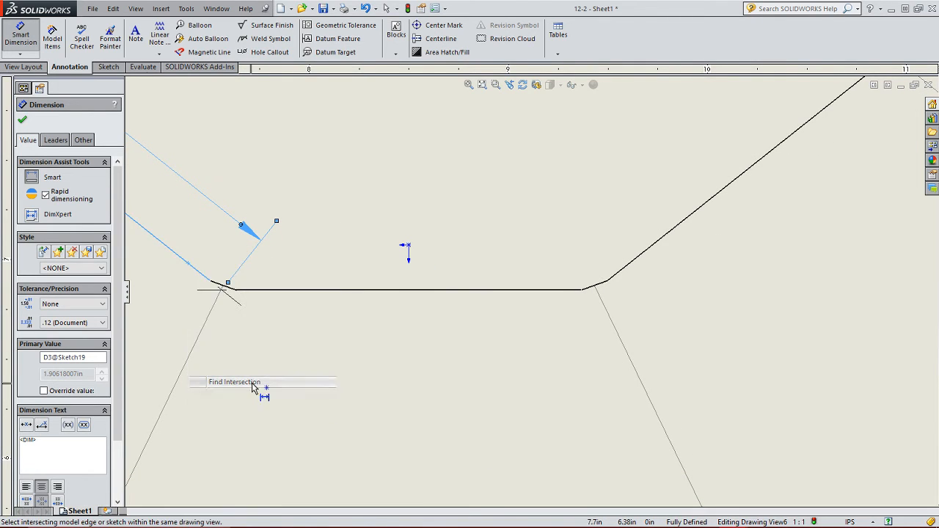
pyautogui.click(291, 290)
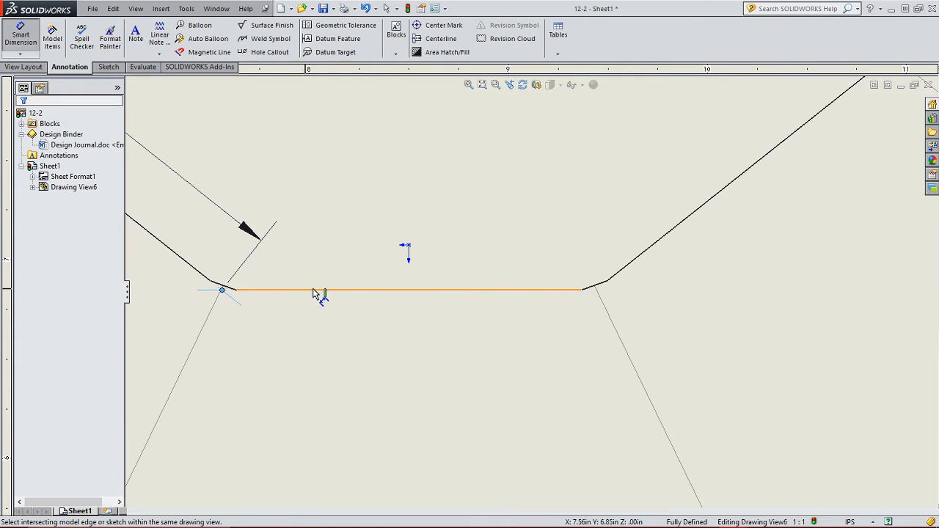
# - Dimension horizontally to the found intersection of the horizontal inner edge and the slanted inner-right edge, placing it just above the horizontal edge
pyautogui.rightClick(558, 291)
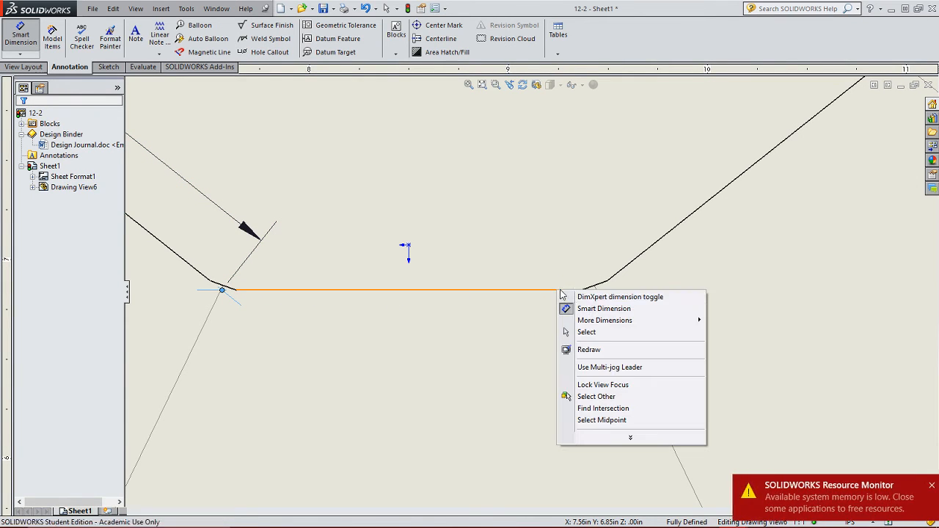
pyautogui.click(609, 408)
pyautogui.click(634, 260)
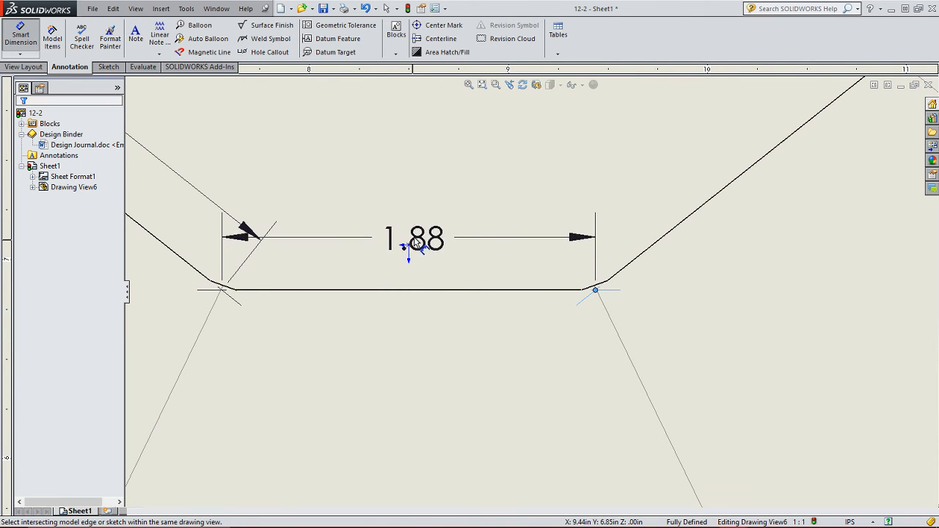
pyautogui.click(409, 244)
# - Find the intersection of the outer left edge and the lower-left edge as the start point for dimensioning the lower-left edge
pyautogui.scroll(1, 595, 184)
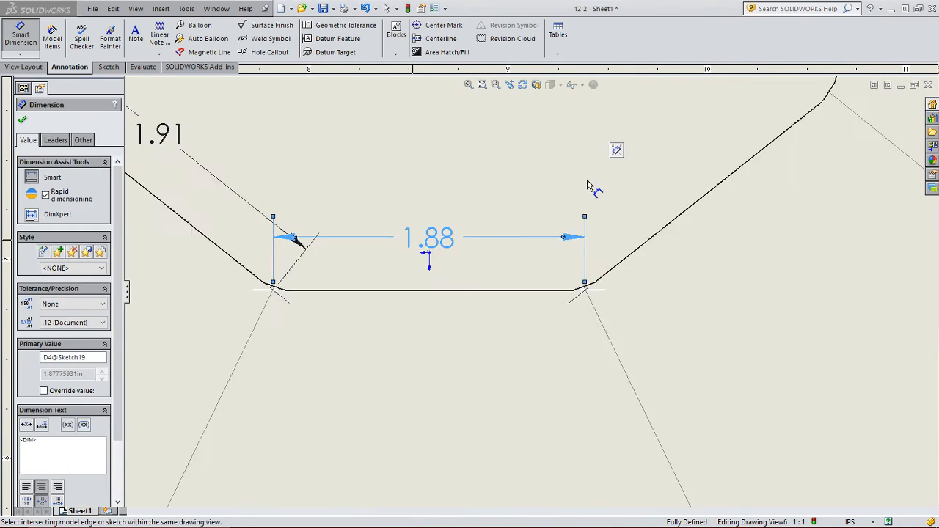
pyautogui.scroll(4, 580, 220)
pyautogui.scroll(1, 555, 232)
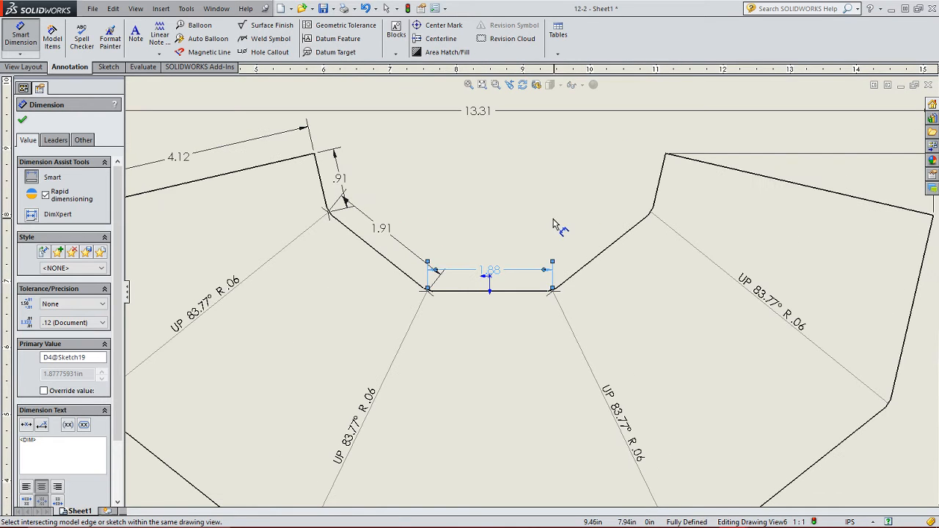
pyautogui.moveTo(544, 220); pyautogui.dragTo(470, 238, button='middle')
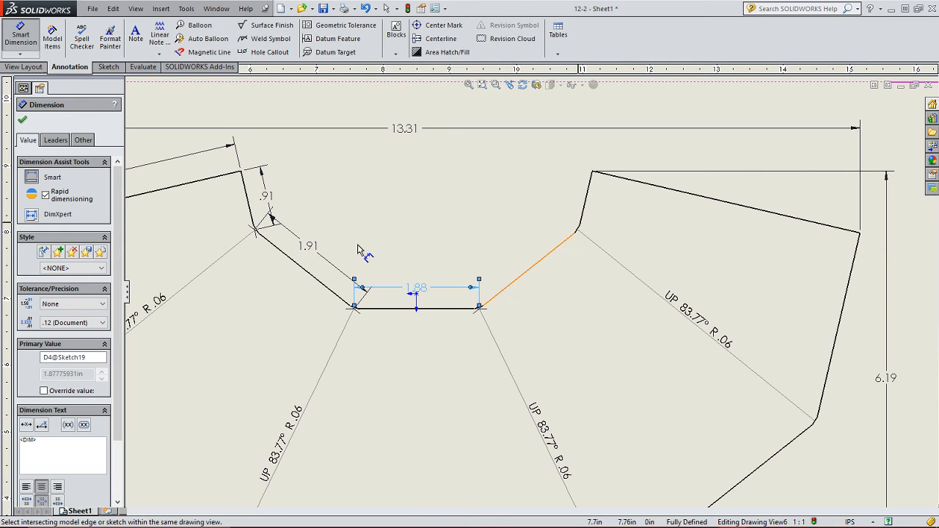
pyautogui.scroll(2, 445, 266)
pyautogui.scroll(1, 455, 308)
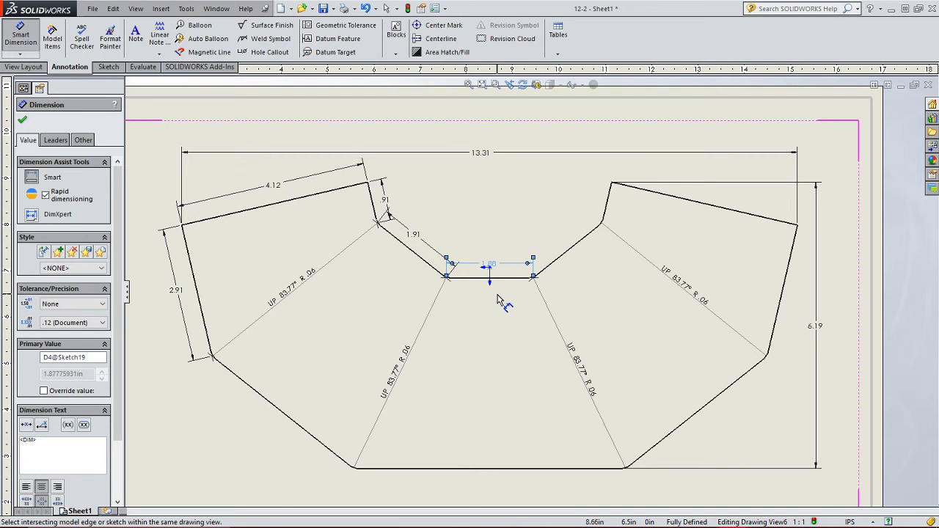
pyautogui.scroll(-3, 321, 335)
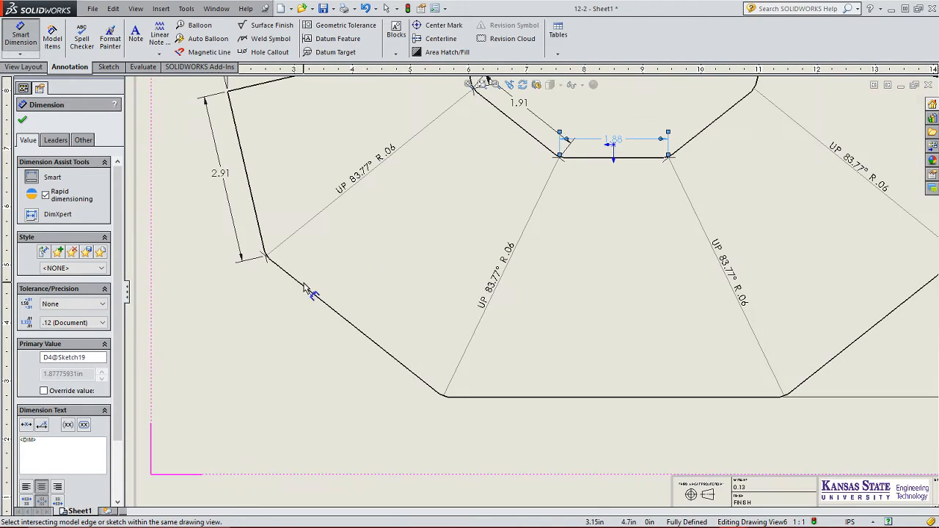
pyautogui.scroll(-2, 330, 279)
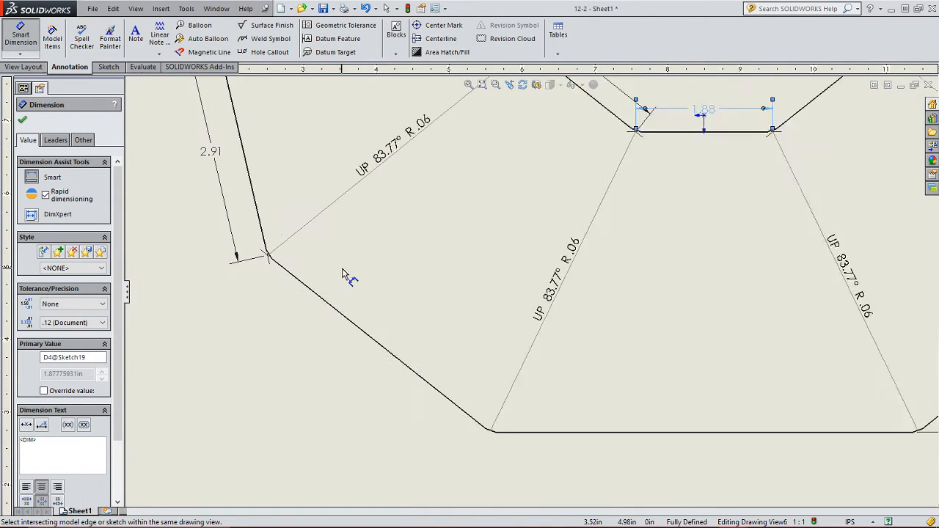
pyautogui.rightClick(263, 224)
pyautogui.click(316, 337)
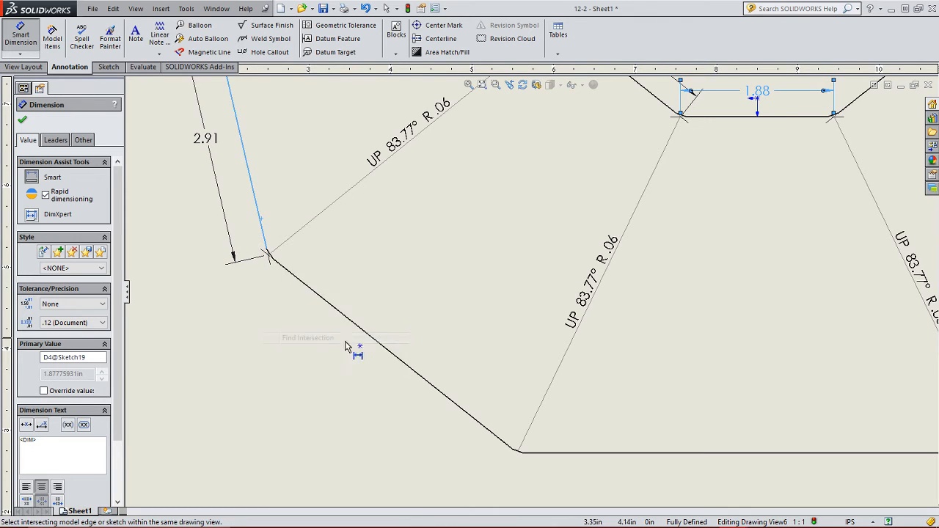
pyautogui.click(465, 411)
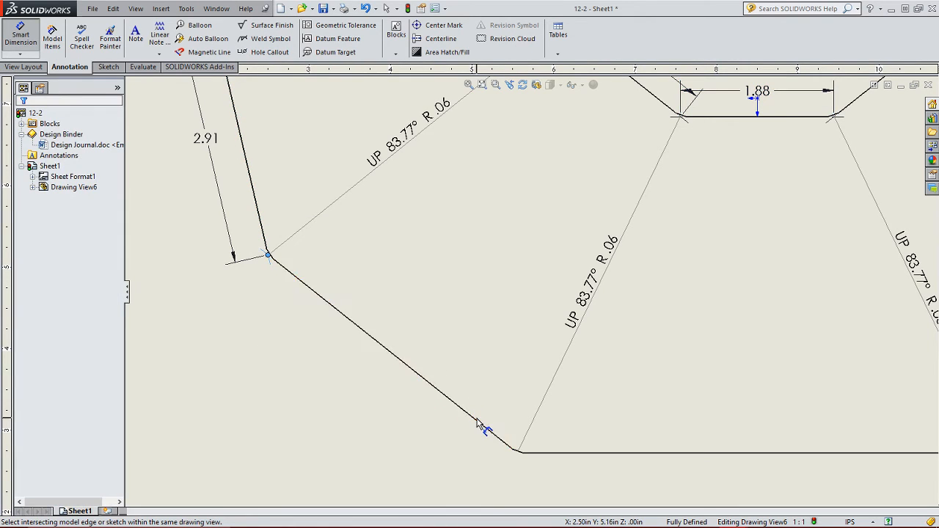
# - Dimension the lower-left edge to its found intersection with the bottom edge, placing the aligned dimension outside the part
pyautogui.rightClick(477, 424)
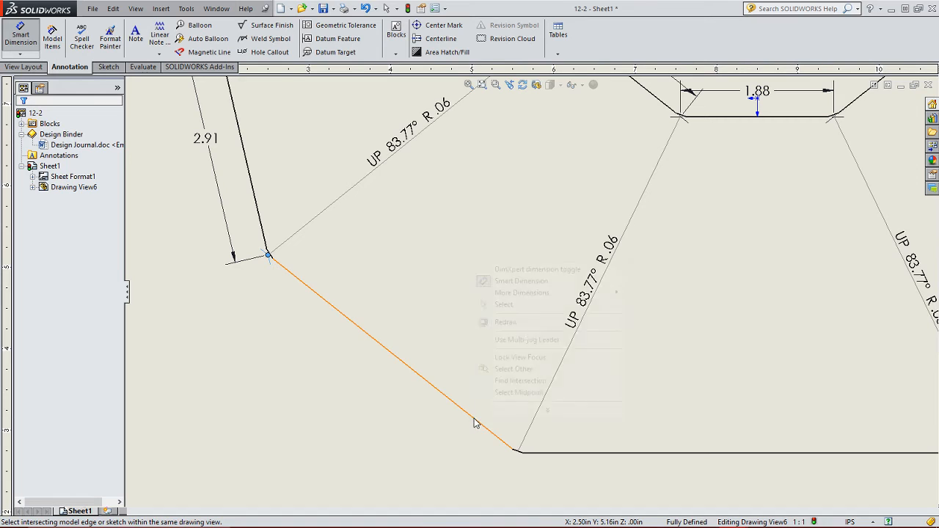
pyautogui.click(527, 387)
pyautogui.click(571, 449)
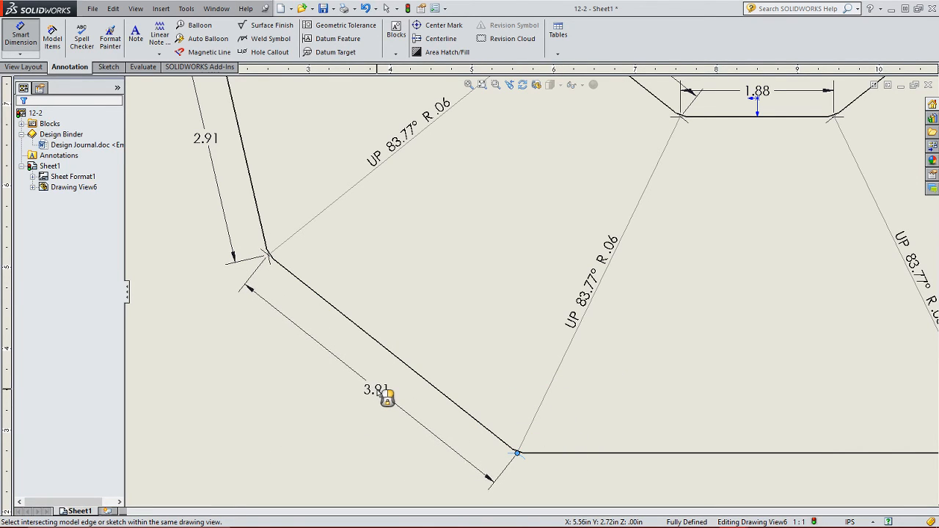
pyautogui.click(386, 398)
# - Dimension the bottom edge horizontally between its found intersections with the lower-left and lower-right edges, placing the dimension just below it
pyautogui.moveTo(513, 340)
pyautogui.mouseDown(button='middle')
pyautogui.moveTo(302, 245)
pyautogui.moveTo(266, 243)
pyautogui.mouseUp(button='middle')
pyautogui.rightClick(147, 282)
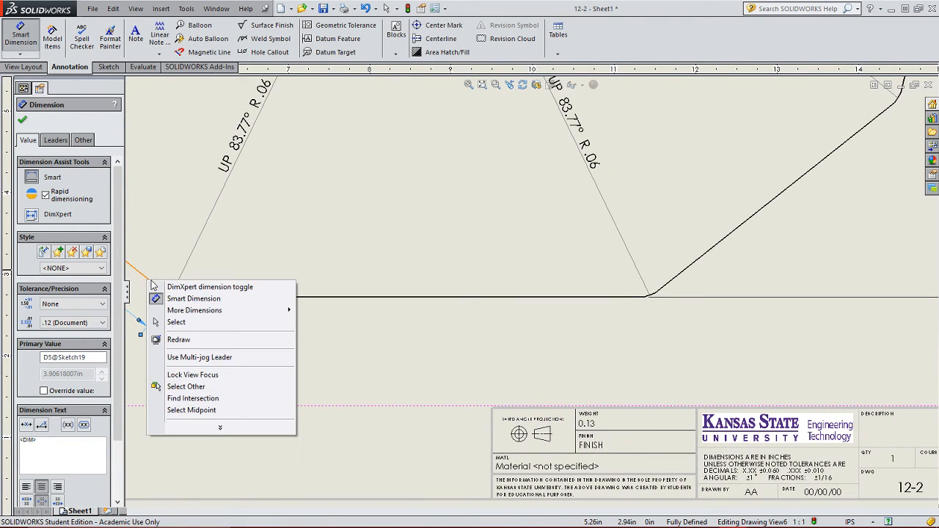
pyautogui.click(208, 398)
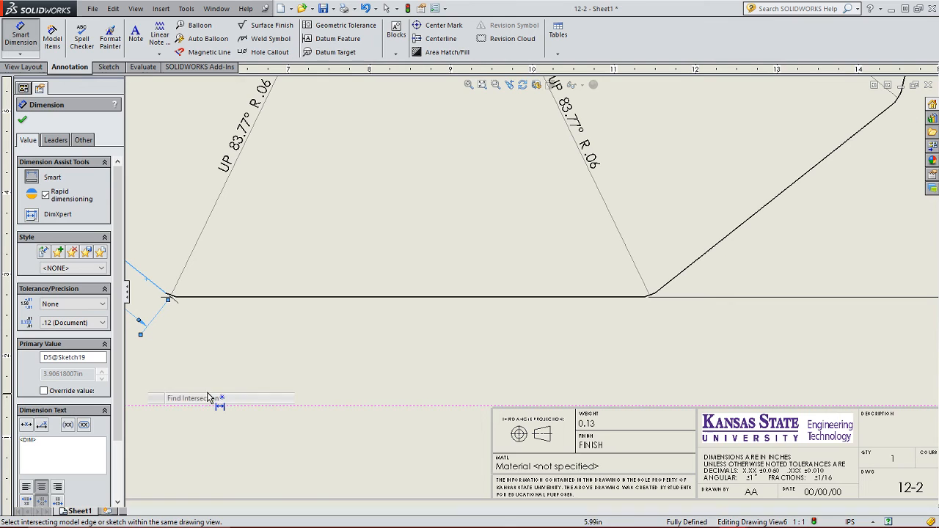
pyautogui.click(229, 298)
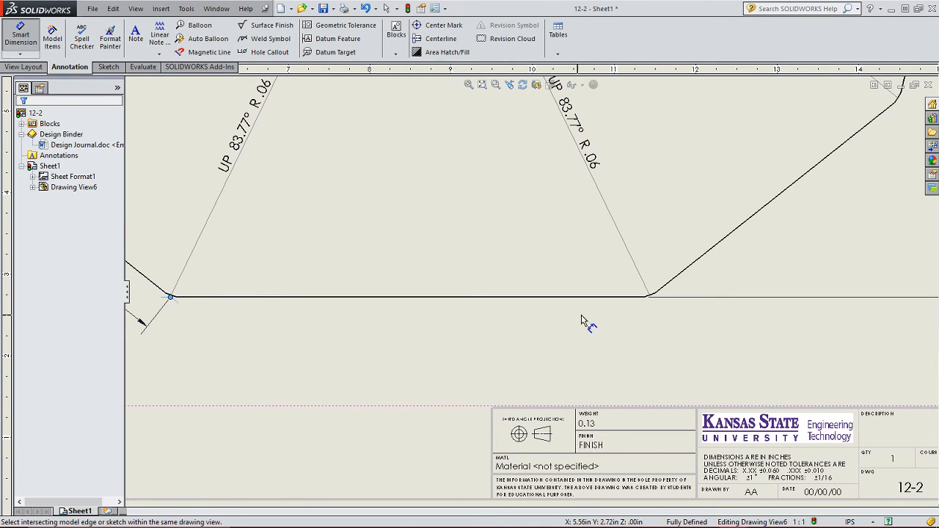
pyautogui.rightClick(615, 301)
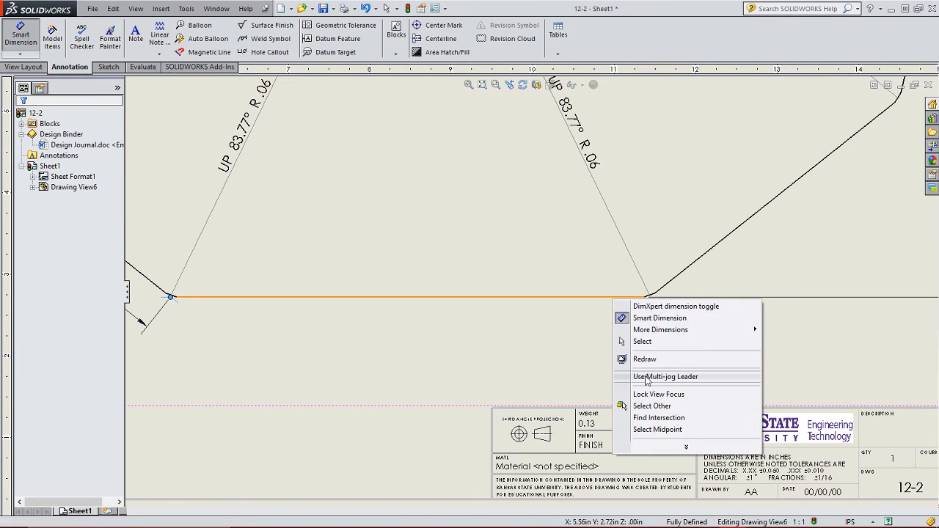
pyautogui.click(664, 419)
pyautogui.click(679, 276)
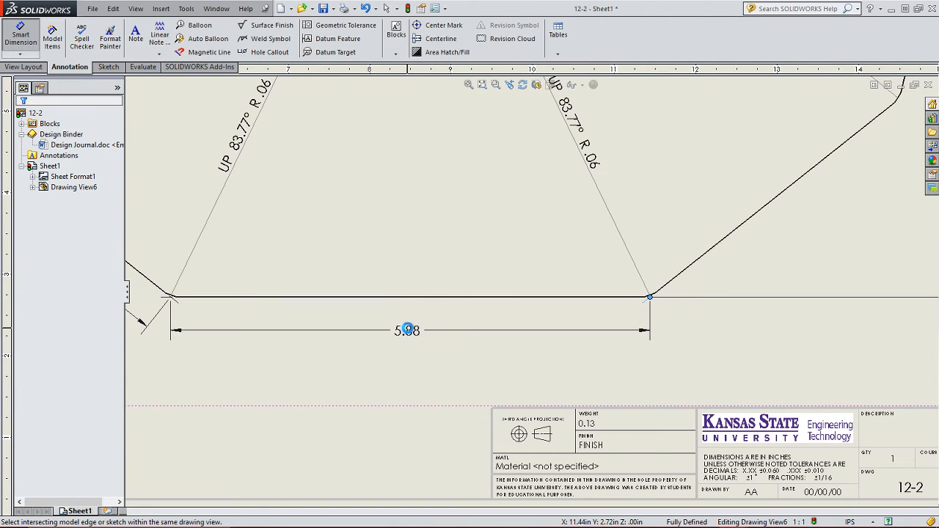
pyautogui.click(407, 330)
# - Dimension the perpendicular distance between the slanted inner-right edge and the parallel lower-right outer edge, placing the text midway between them
pyautogui.scroll(5, 699, 248)
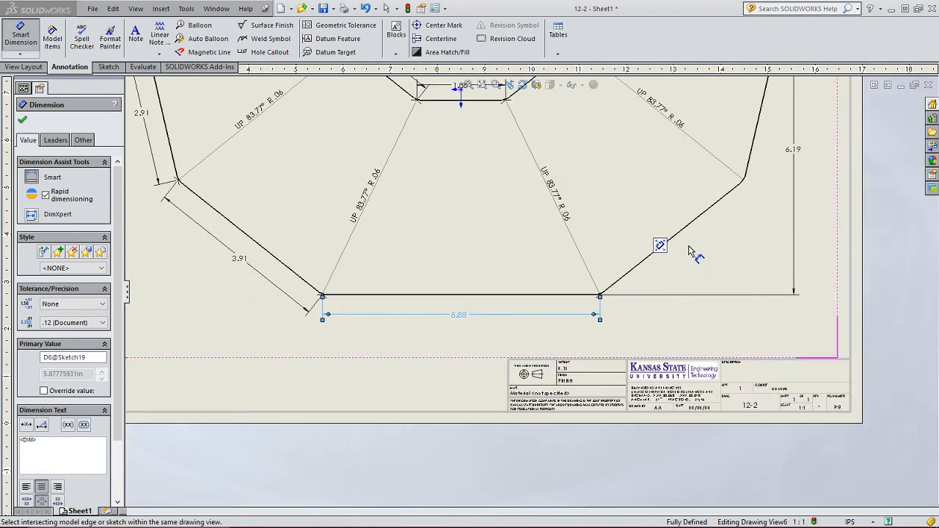
pyautogui.moveTo(524, 229); pyautogui.dragTo(526, 282, button='middle')
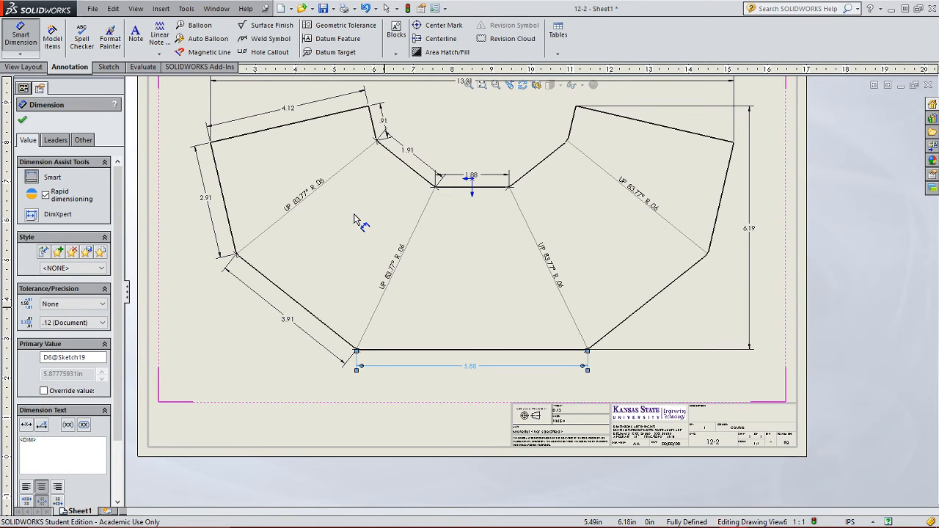
pyautogui.moveTo(357, 211); pyautogui.dragTo(350, 254, button='middle')
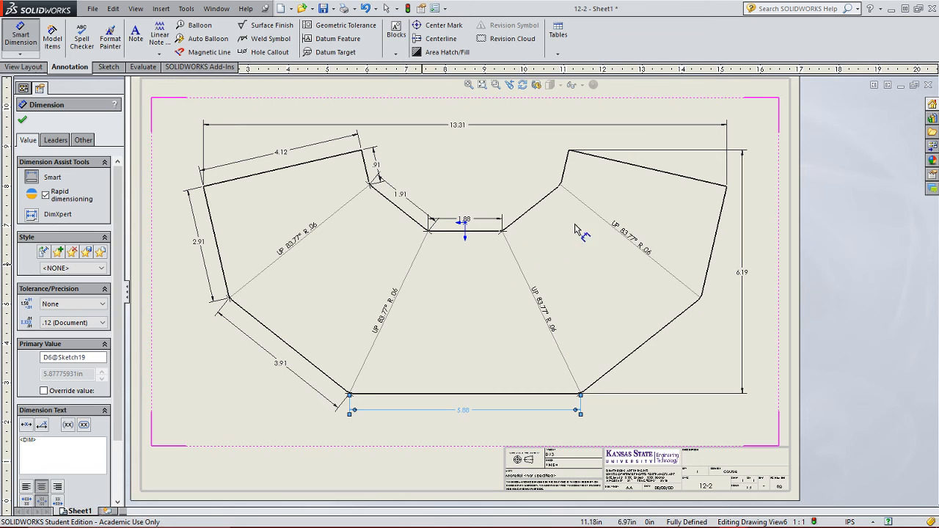
pyautogui.moveTo(601, 194); pyautogui.dragTo(530, 204, button='middle')
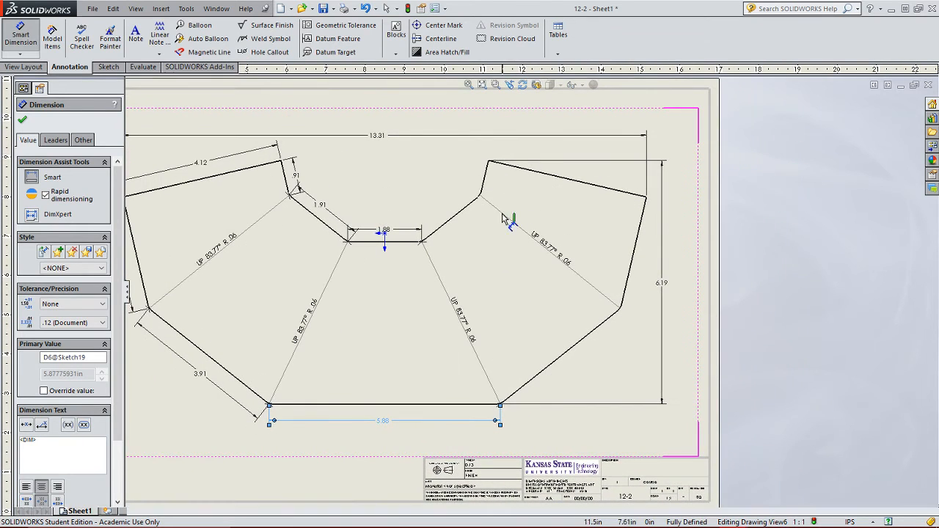
pyautogui.click(459, 214)
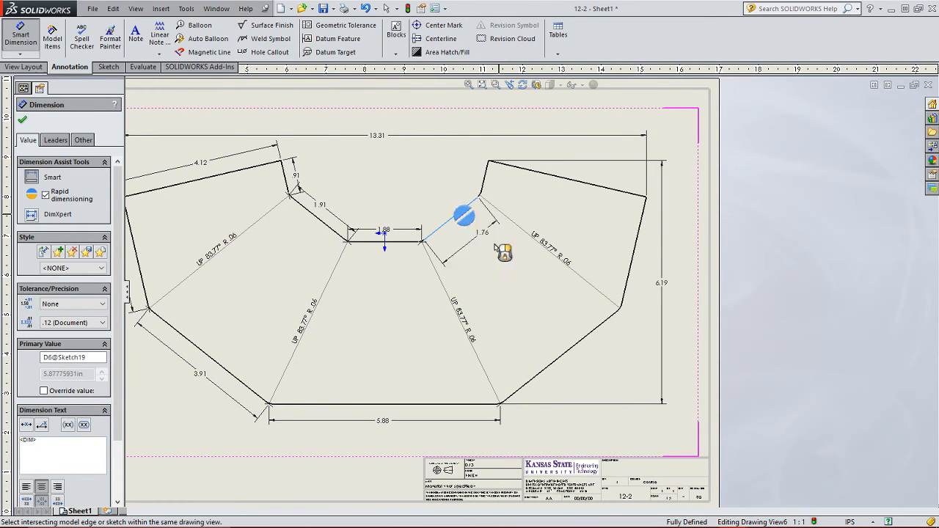
pyautogui.click(575, 353)
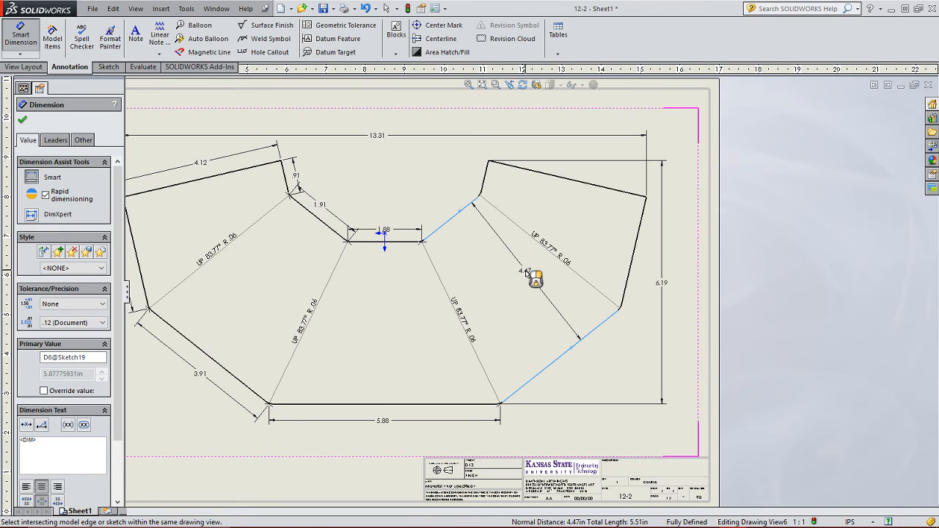
pyautogui.click(527, 272)
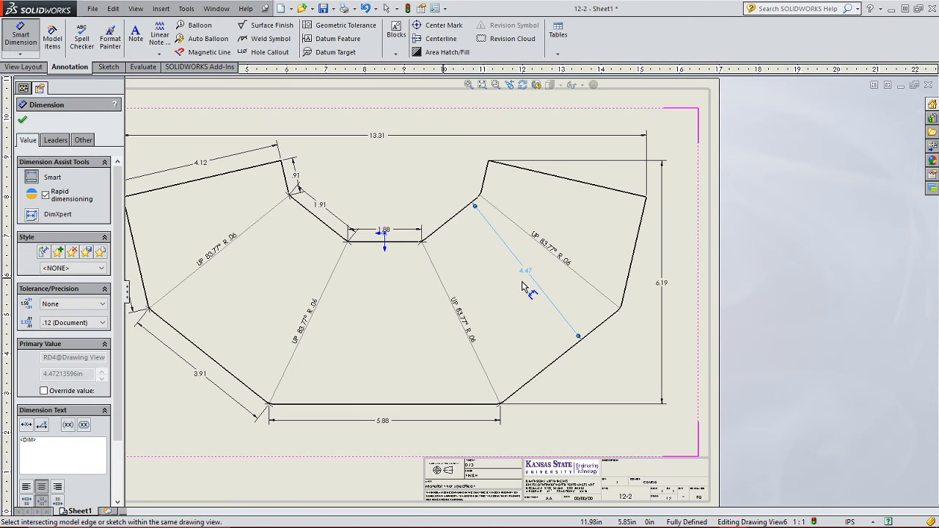
pyautogui.click(596, 339)
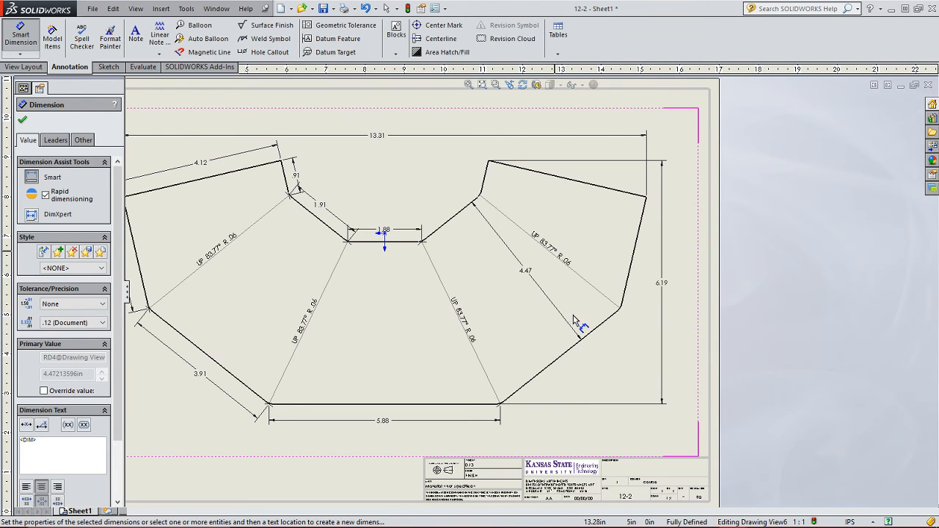
pyautogui.click(402, 241)
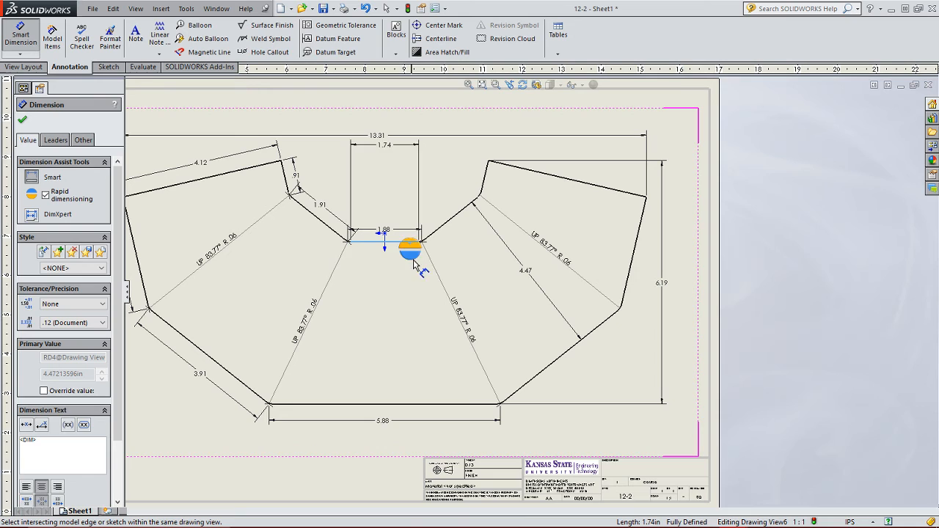
pyautogui.click(431, 403)
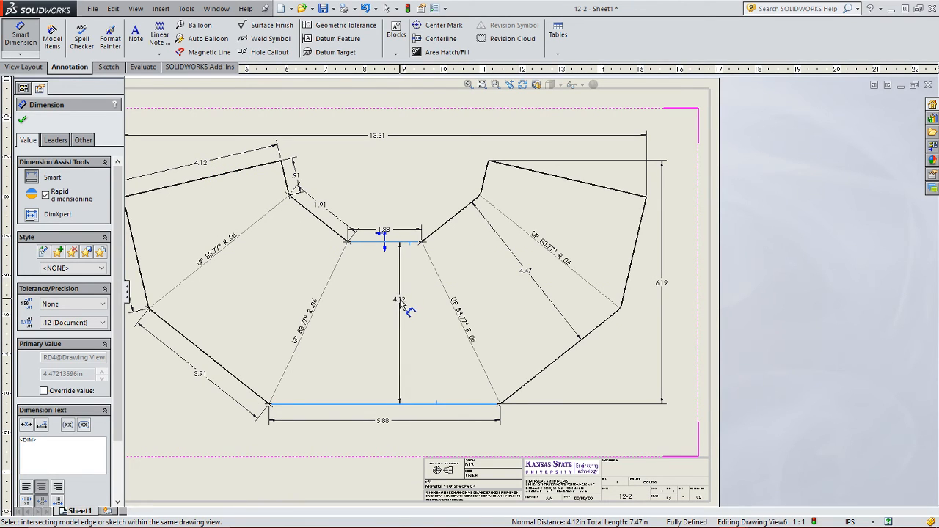
pyautogui.press('Escape')
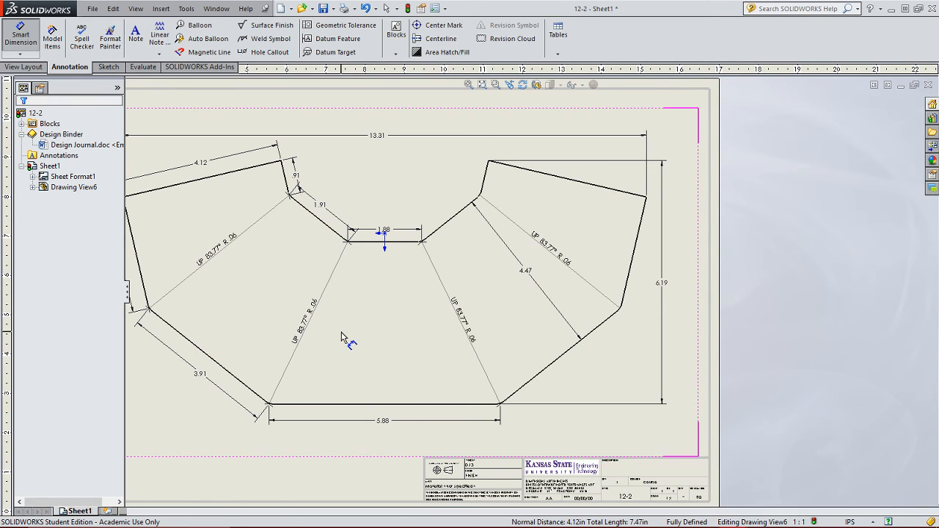
# - Fit the whole drawing sheet in view and switch the focus from the drawing view to the sheet
pyautogui.press('f')
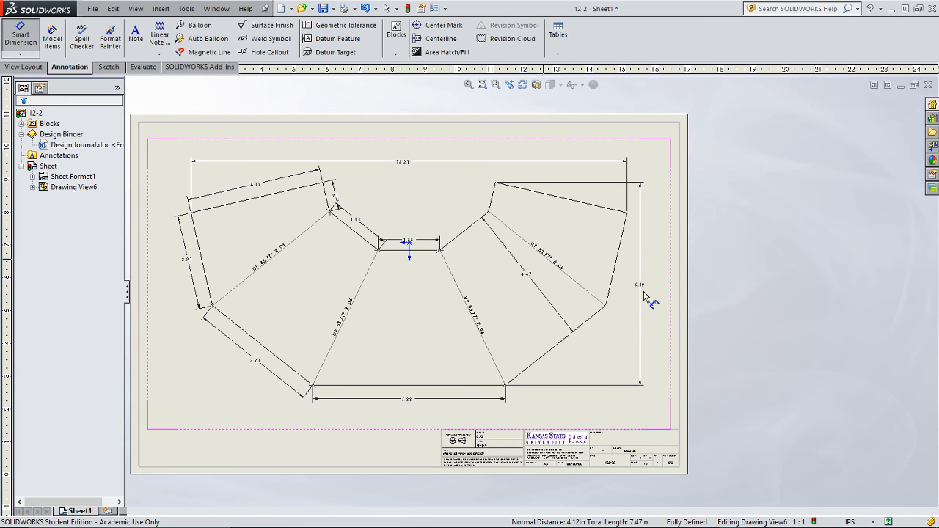
pyautogui.click(484, 85)
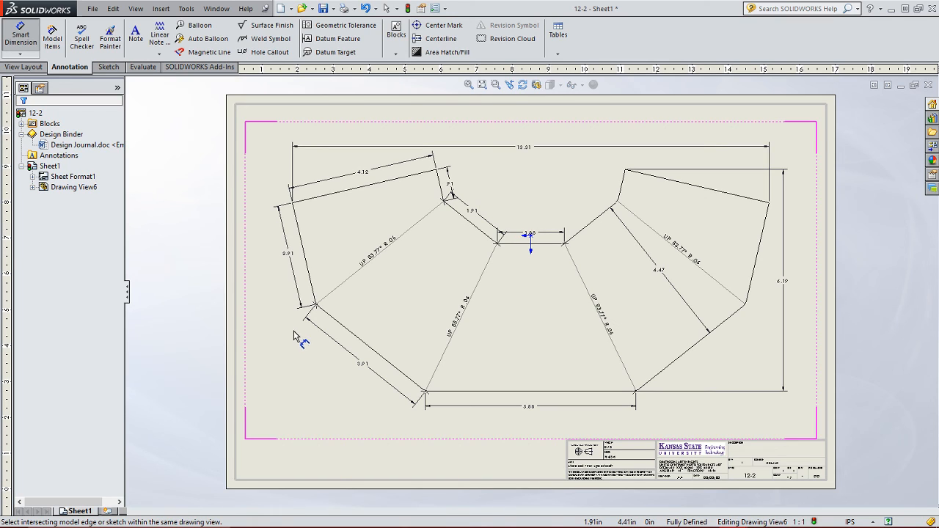
pyautogui.click(192, 270)
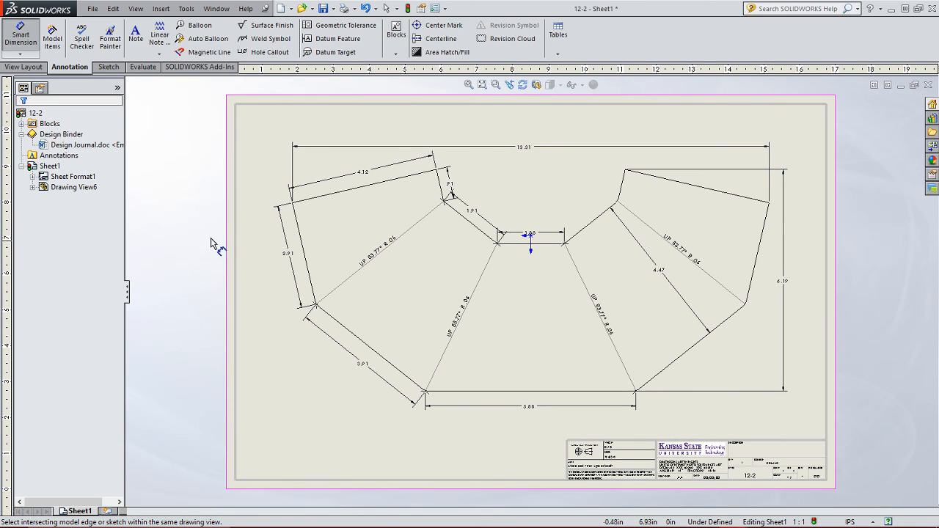